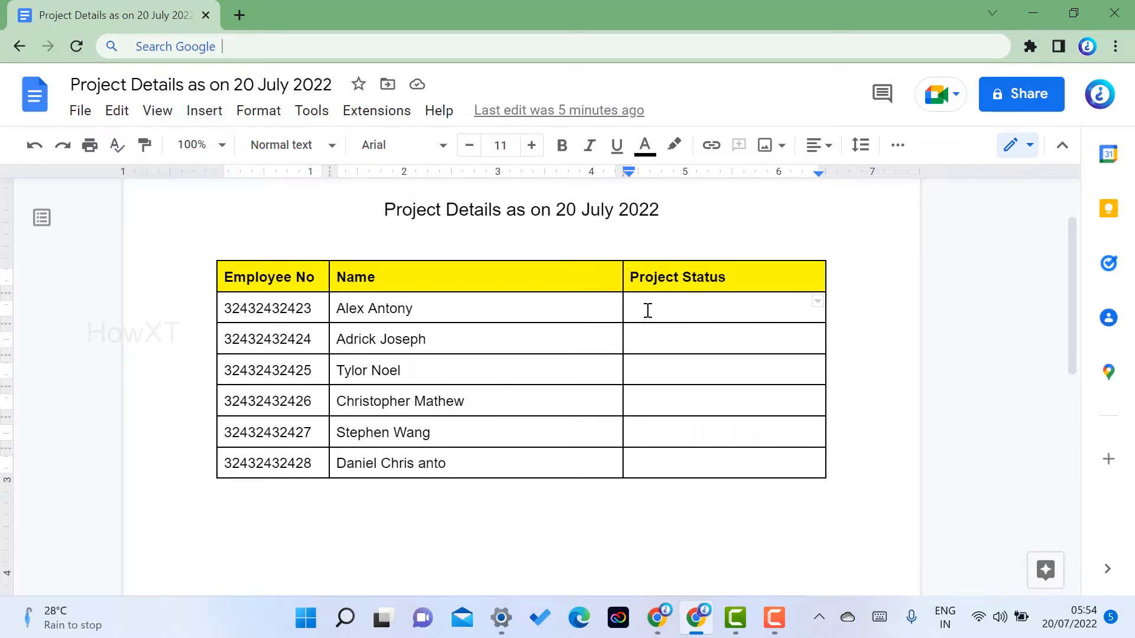
Insert the document's existing Project status dropdown in the first employee's Project Status cell
click(198, 123)
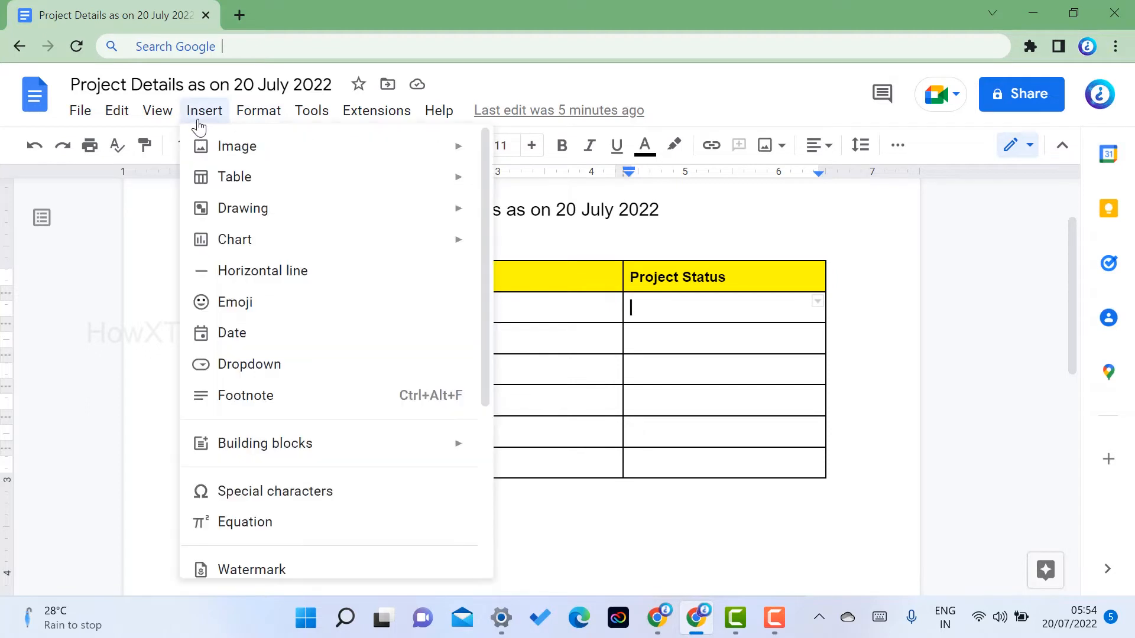
click(248, 378)
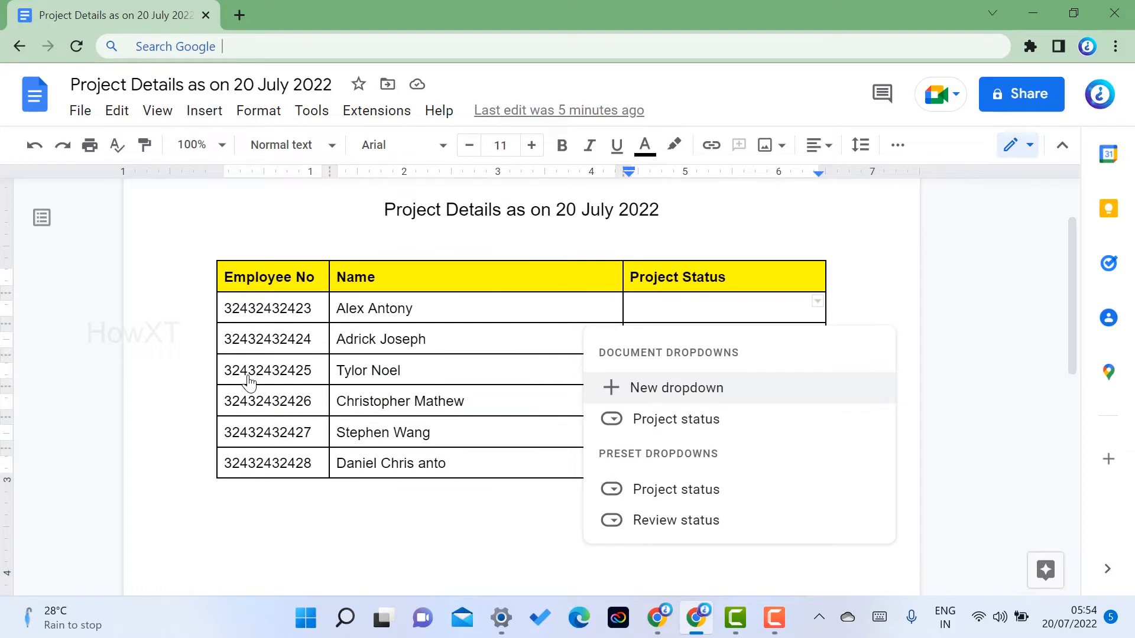
mouse_move(686, 421)
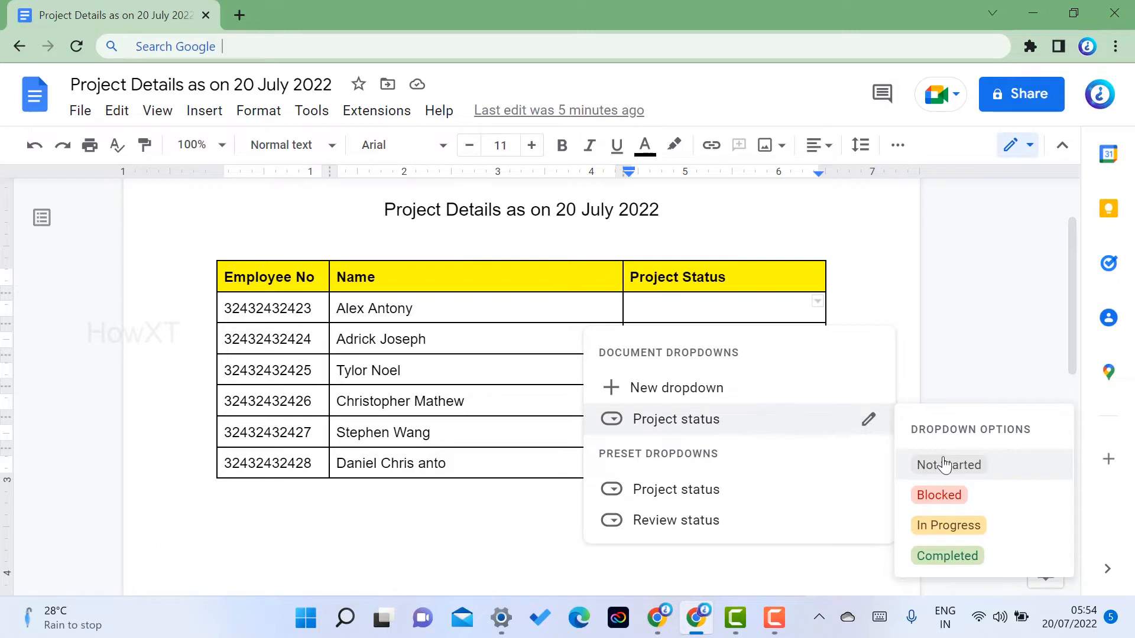
click(662, 433)
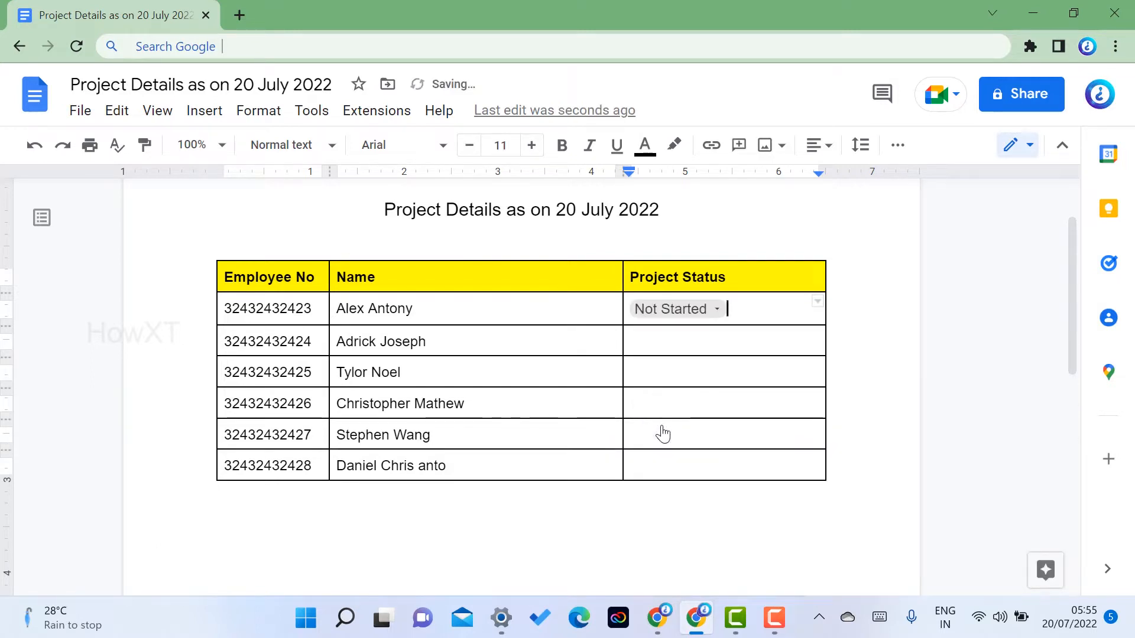
Edit the dropdown's options, renaming Not Started to "no option" and Blocked to "reject"
click(716, 310)
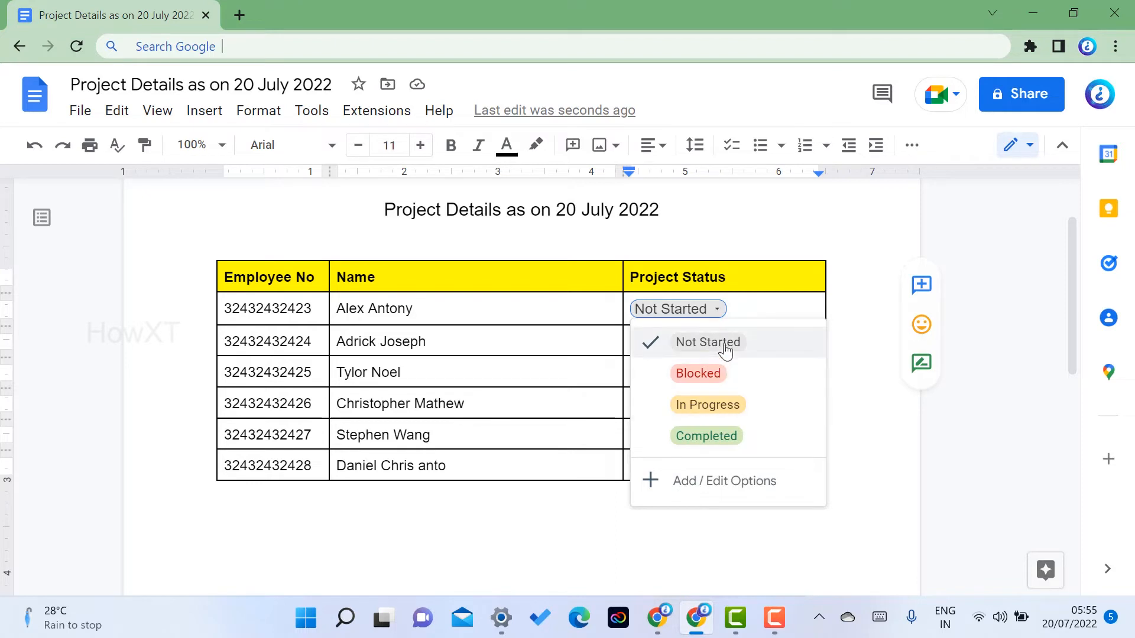
click(680, 498)
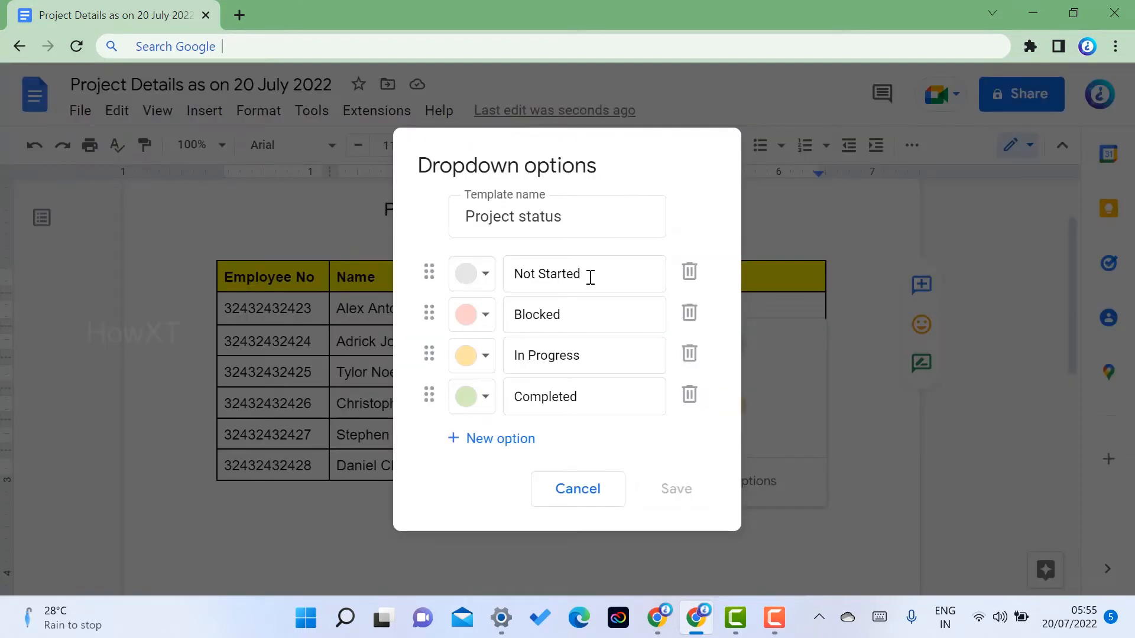
drag(590, 277, 489, 279)
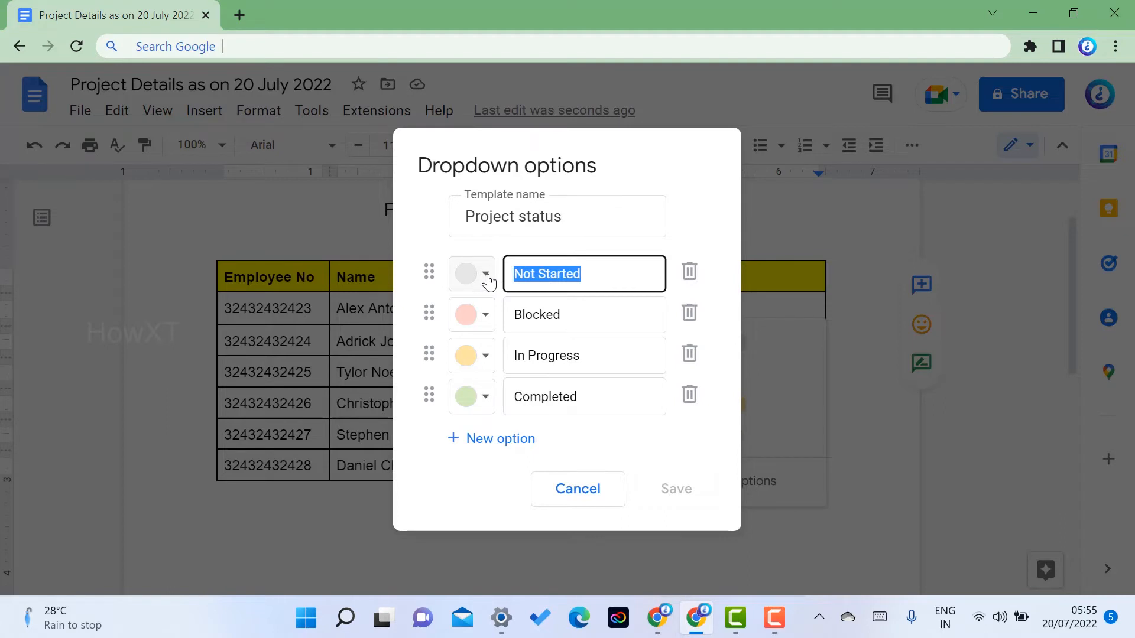
text(not)
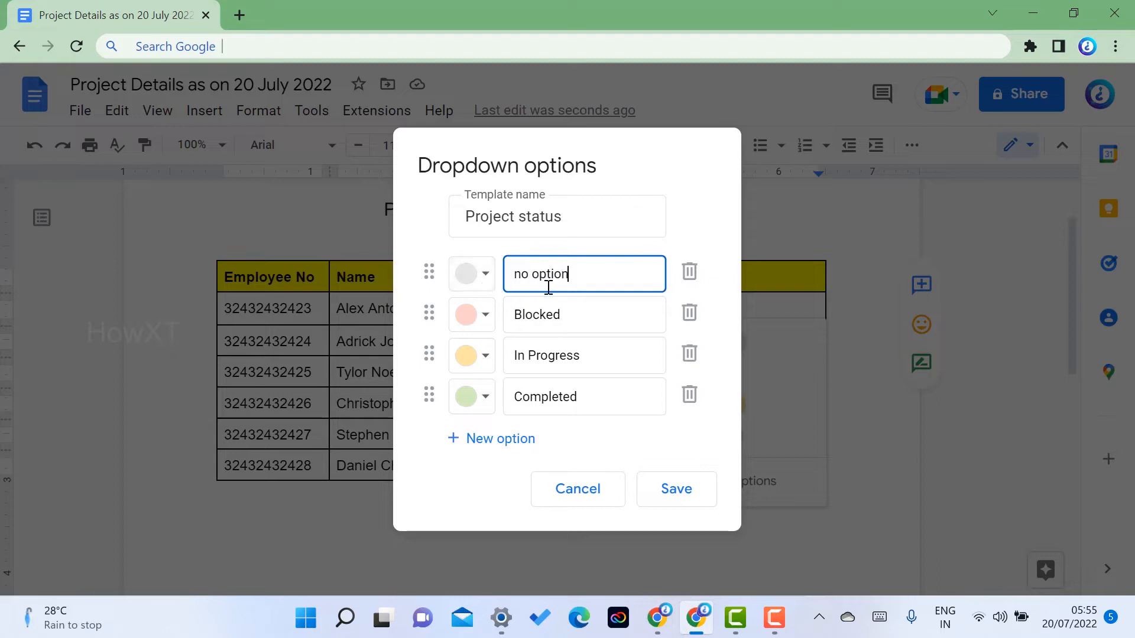
drag(509, 314, 552, 303)
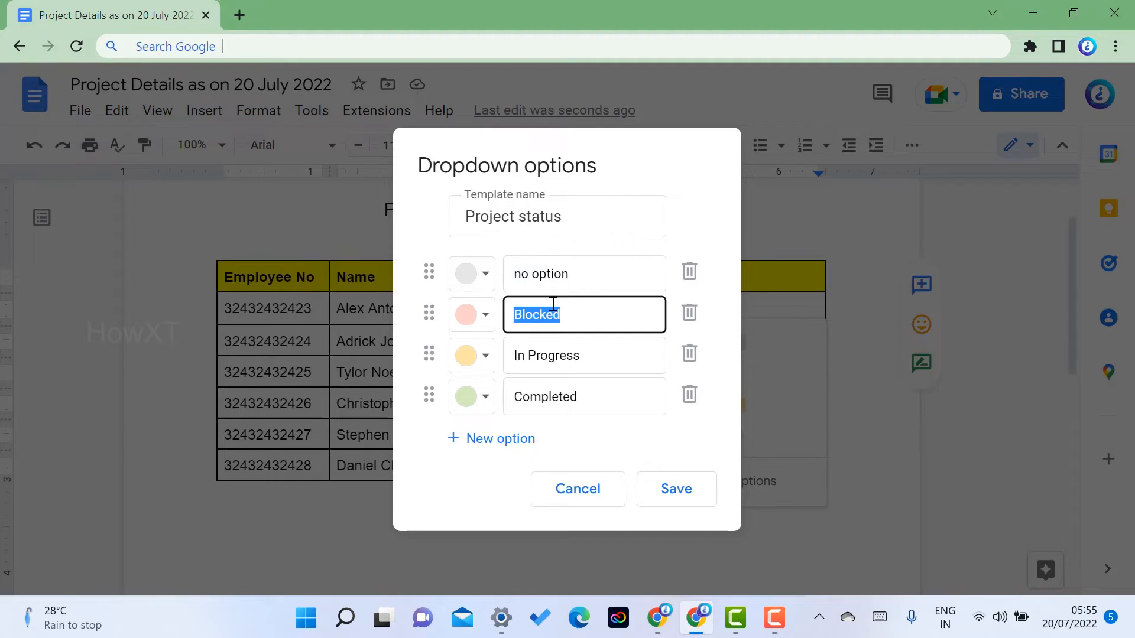
text(reject)
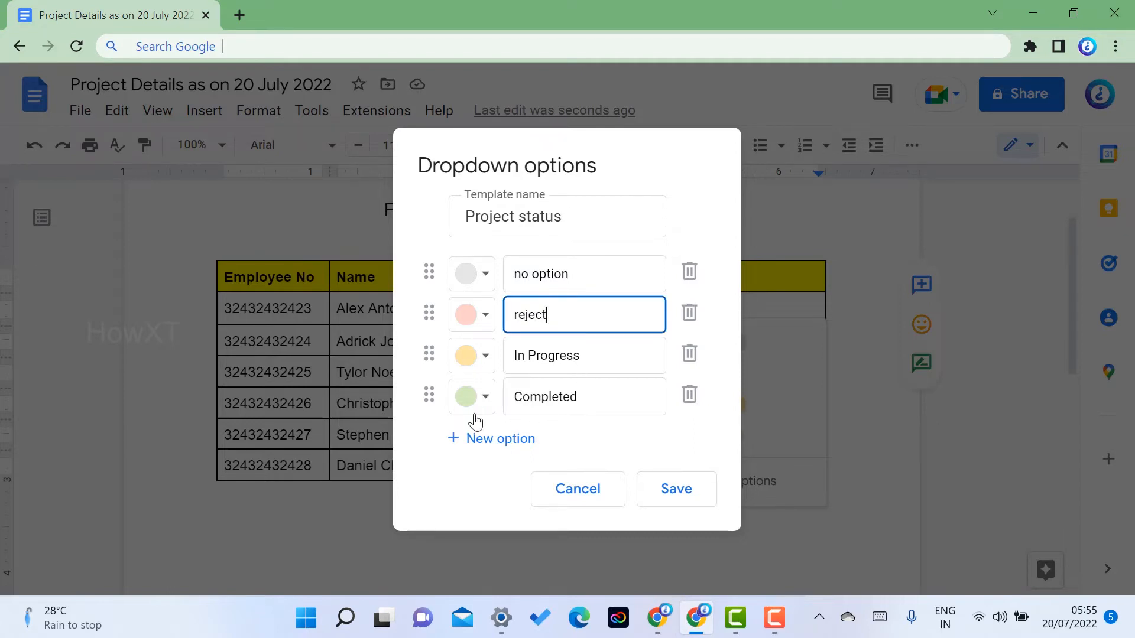
Color the Completed option dark green and give the In Progress option a custom light yellow-orange text color
click(485, 397)
click(608, 277)
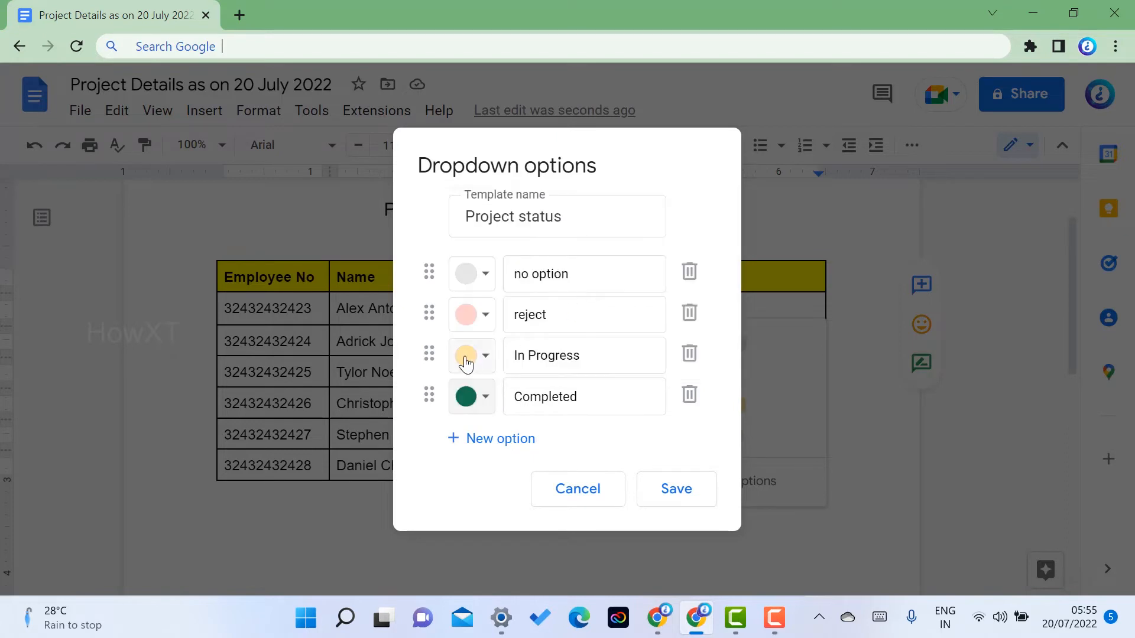
click(466, 355)
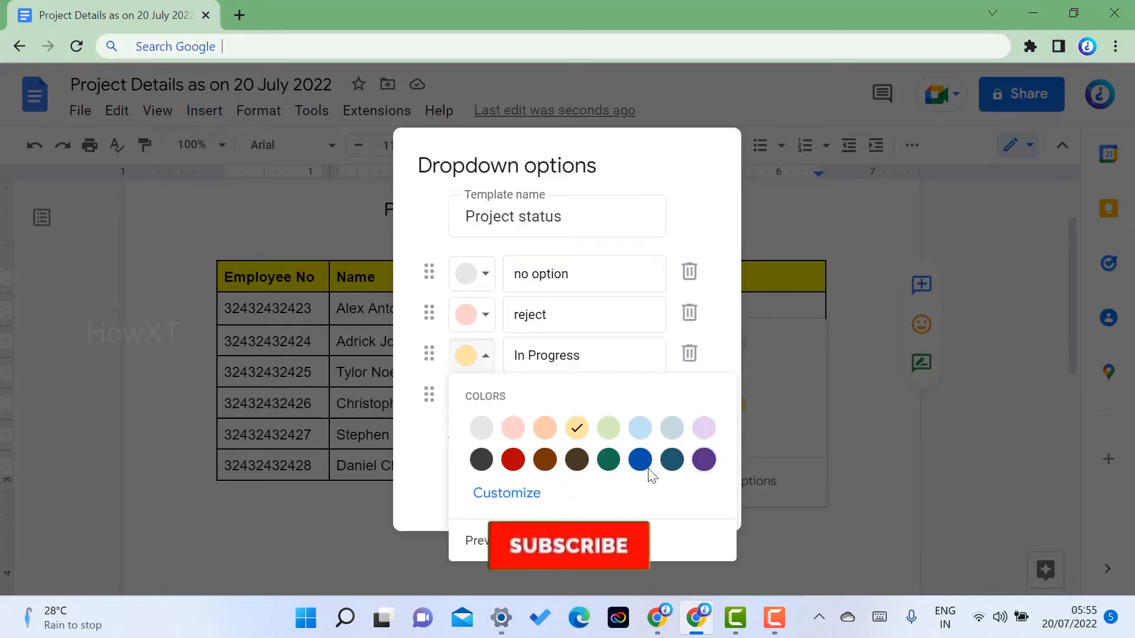
click(500, 495)
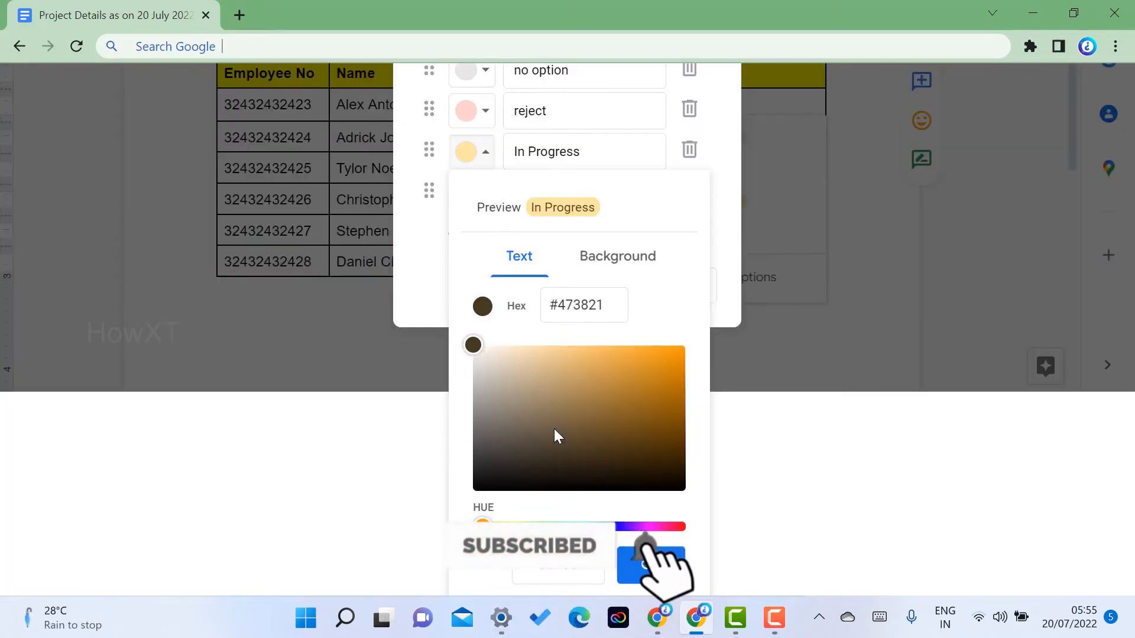
click(576, 350)
click(635, 564)
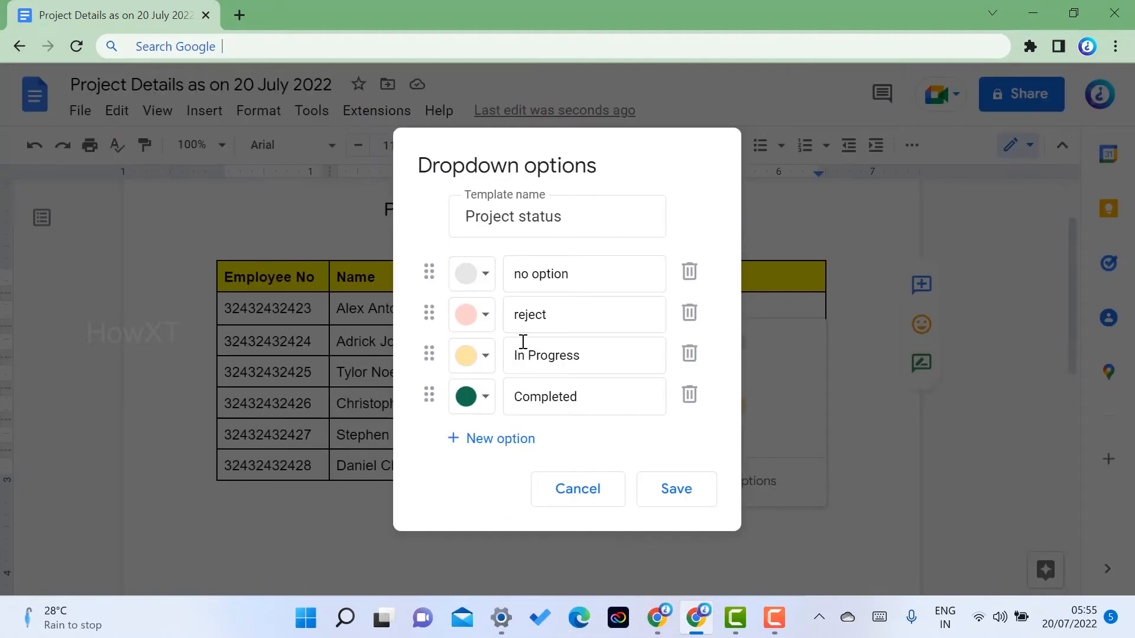
Color the reject option dark red and the no option entry light purple, and save the dropdown options
click(482, 319)
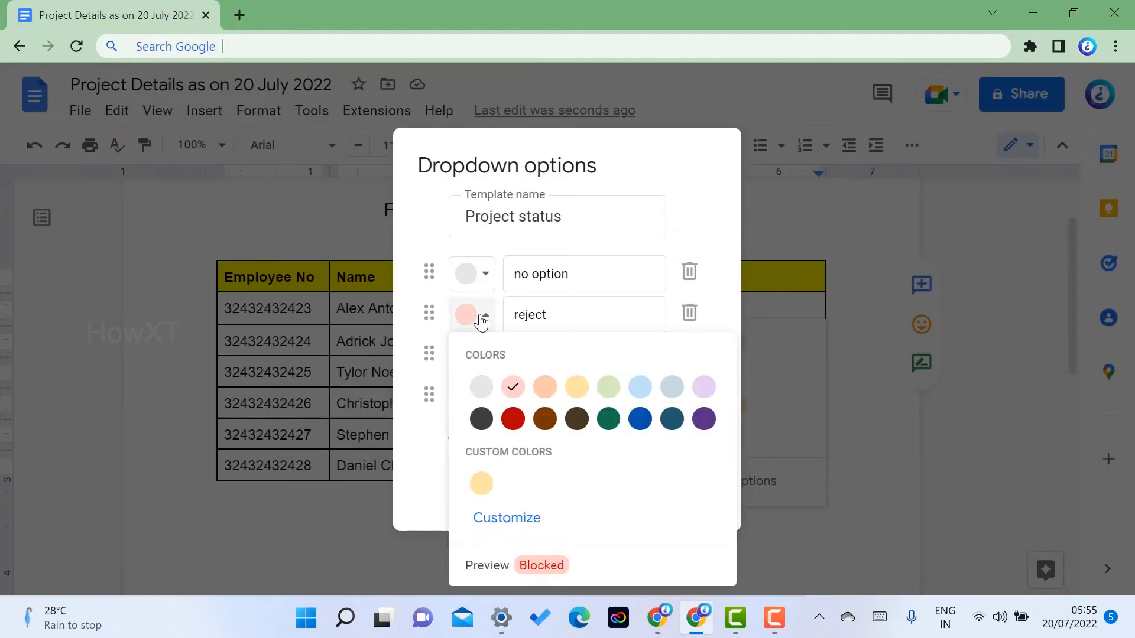
click(512, 418)
click(482, 274)
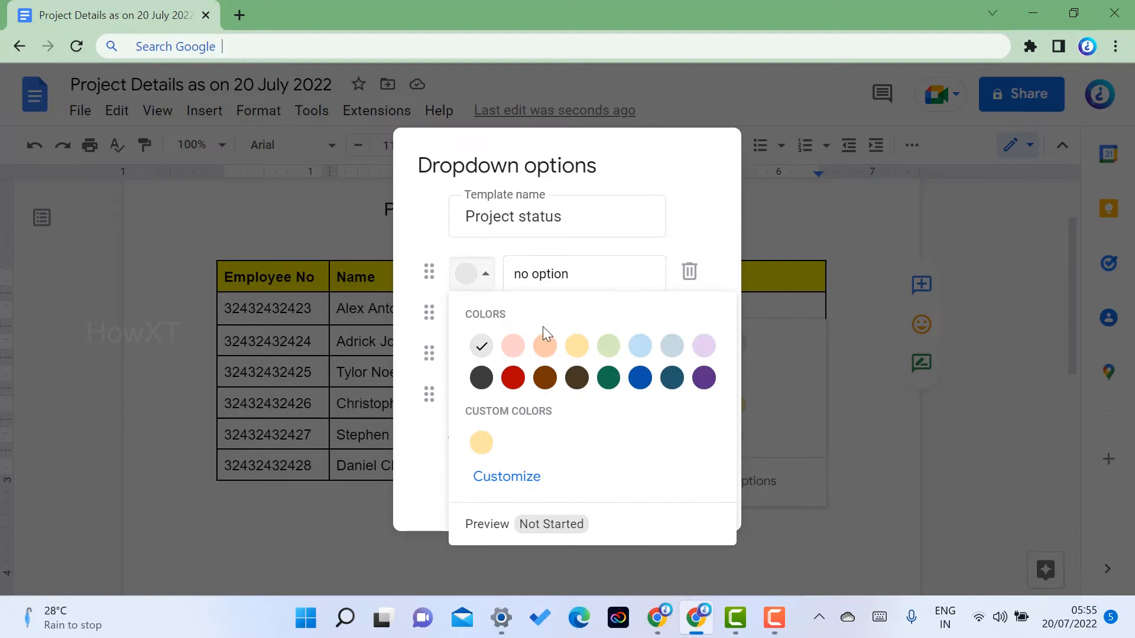
click(705, 347)
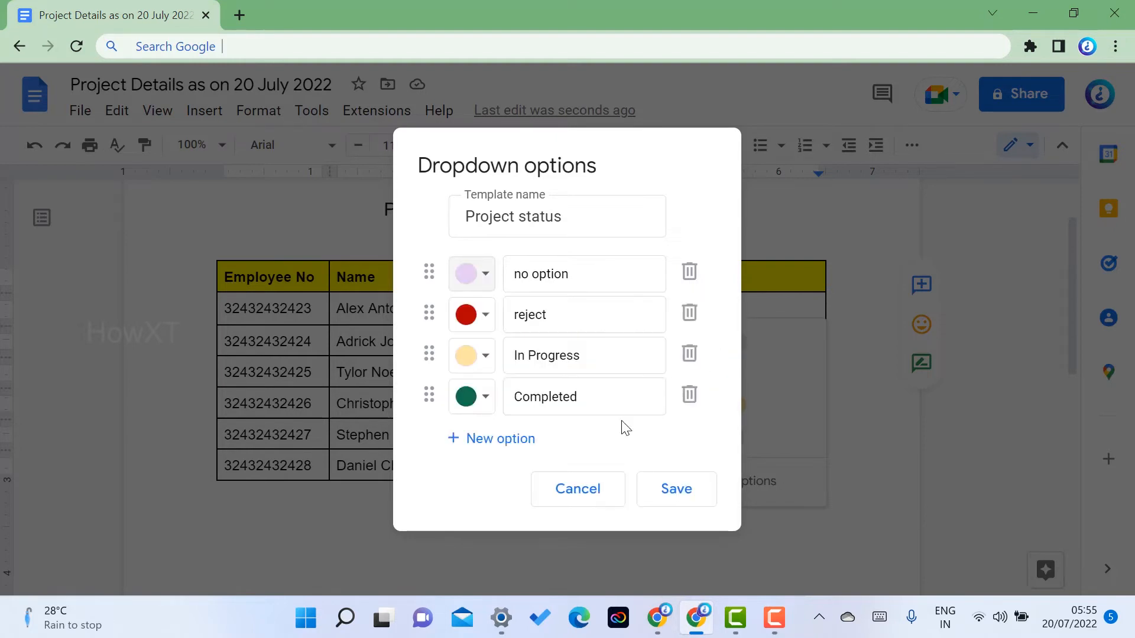
click(665, 488)
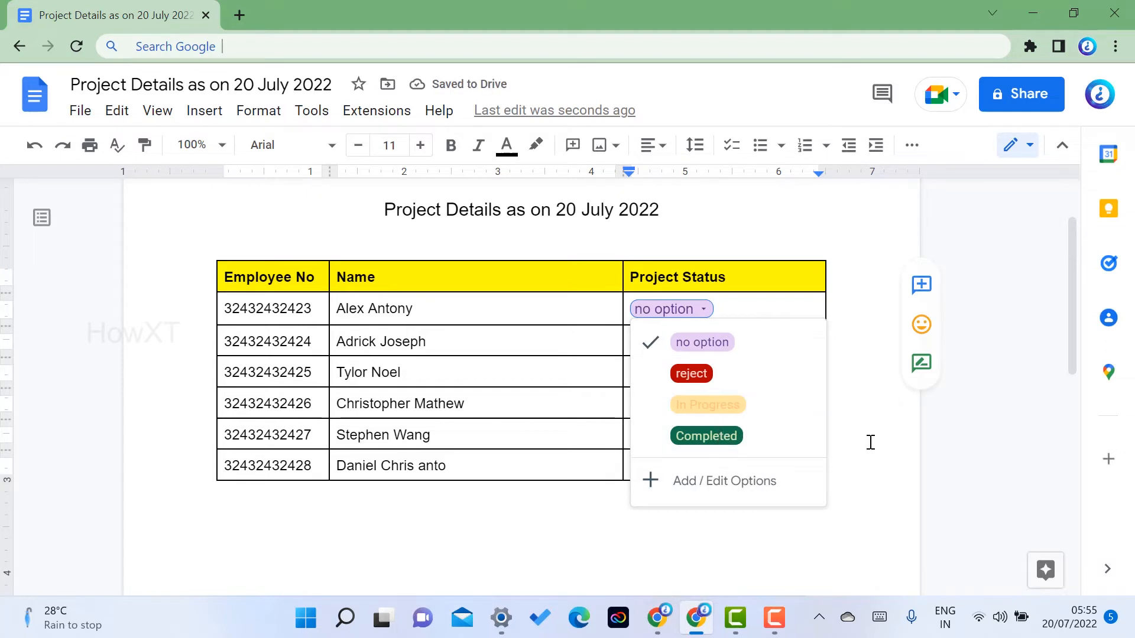
Set the first row's status to reject and insert the document's Project status dropdown in the second row
click(691, 375)
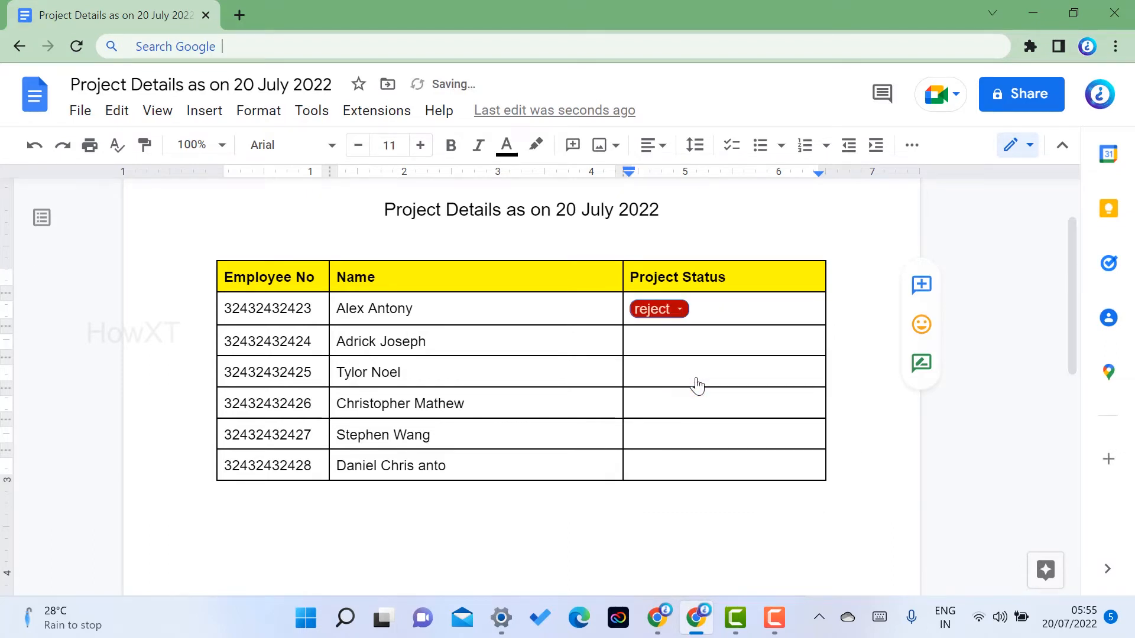
click(651, 349)
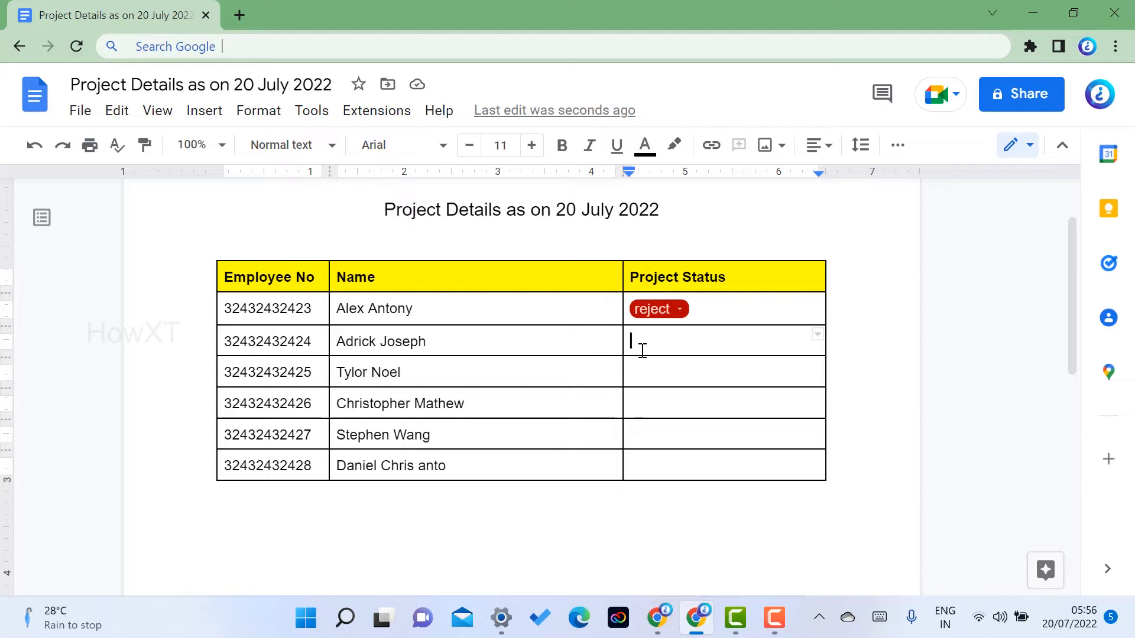
click(204, 110)
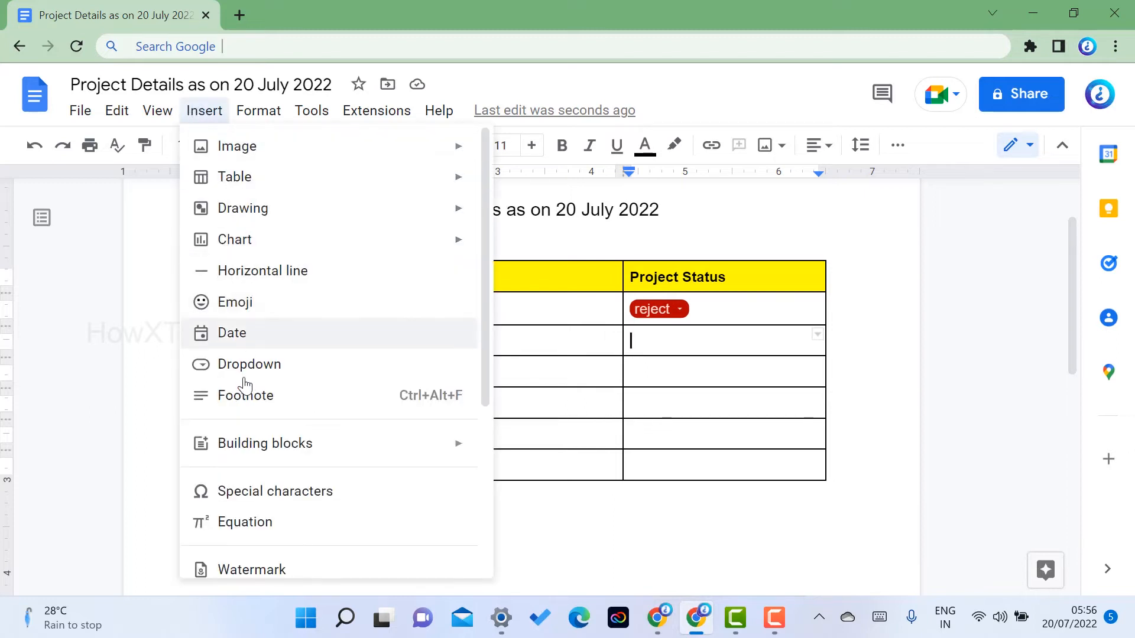
click(250, 364)
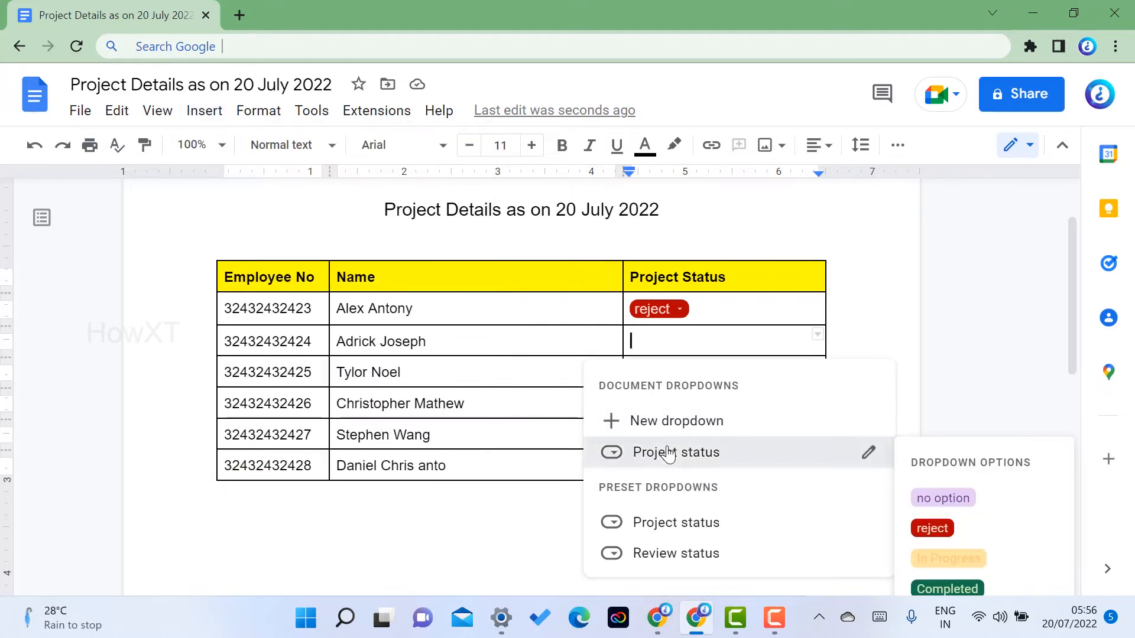
click(650, 451)
Insert the document's Project status dropdown in the third employee row's status cell
click(683, 384)
click(204, 111)
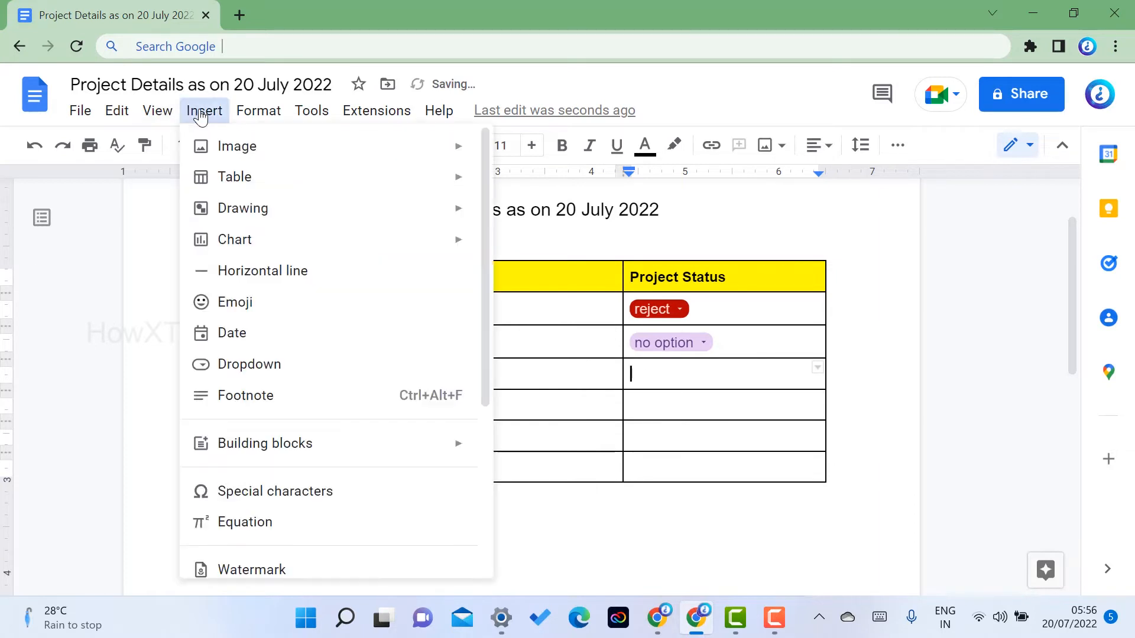
click(273, 366)
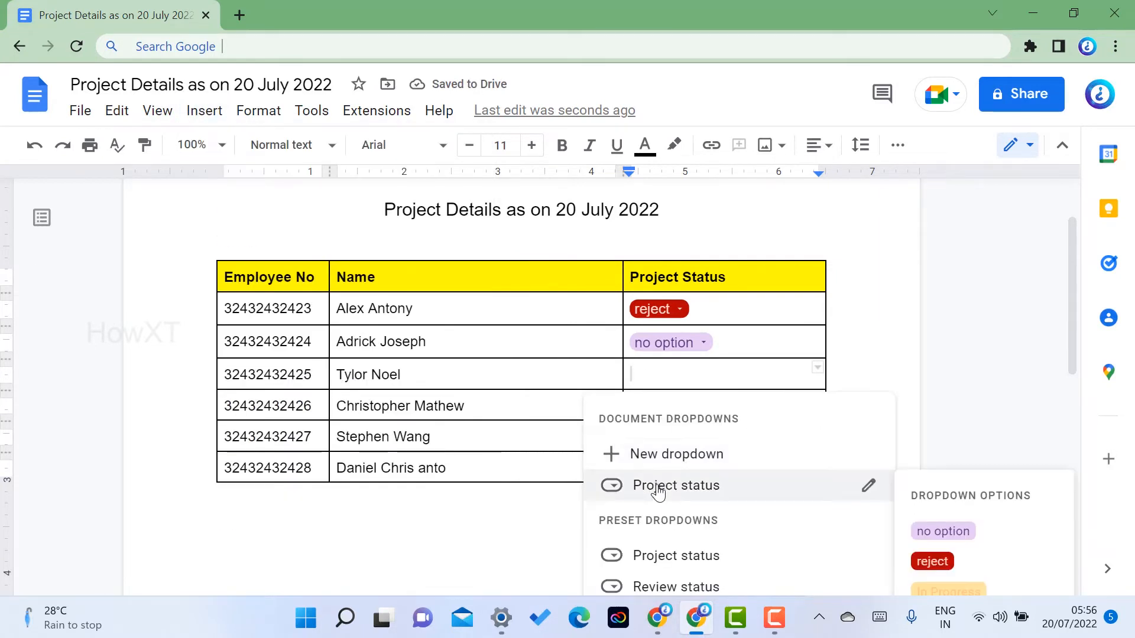
click(659, 487)
Insert the document's Project status dropdown in the fourth employee row's status cell
click(679, 410)
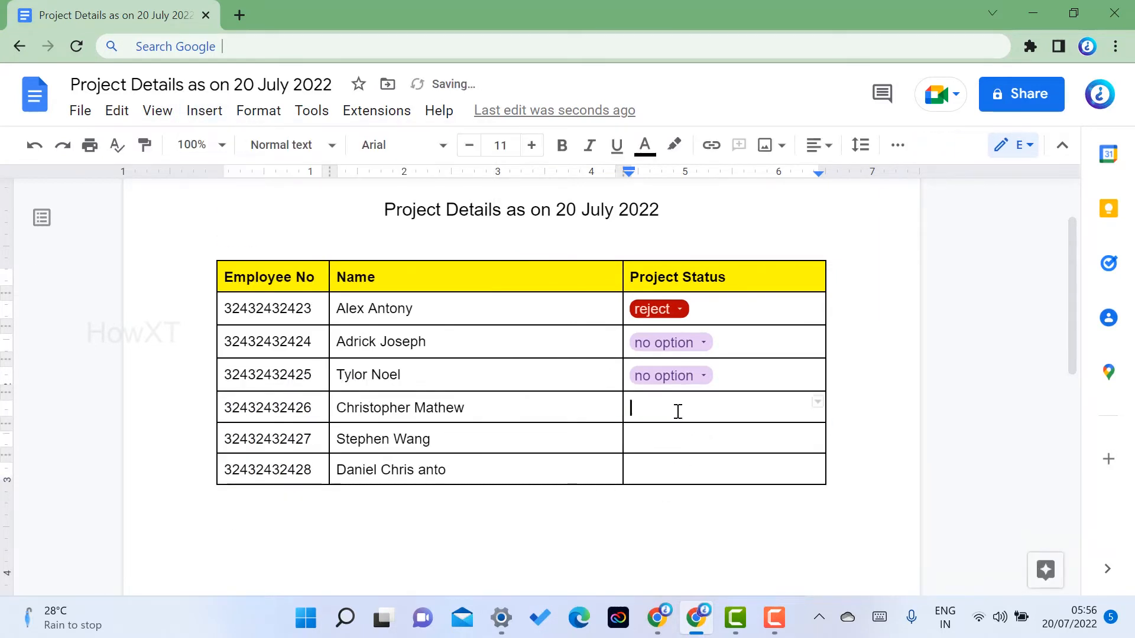
click(171, 114)
mouse_move(205, 113)
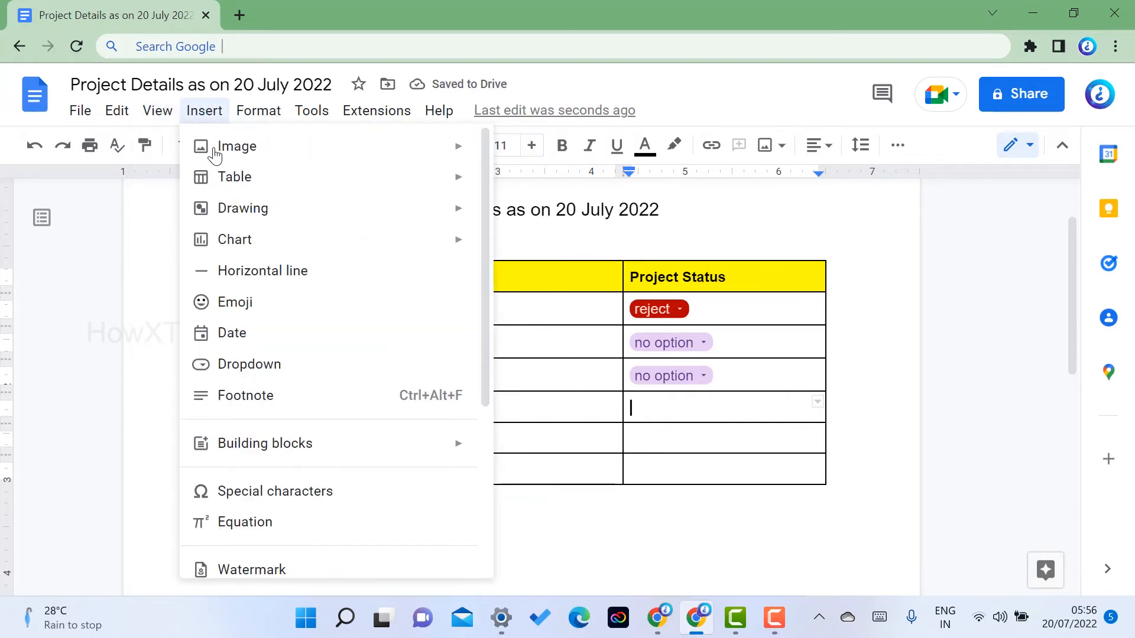
click(257, 366)
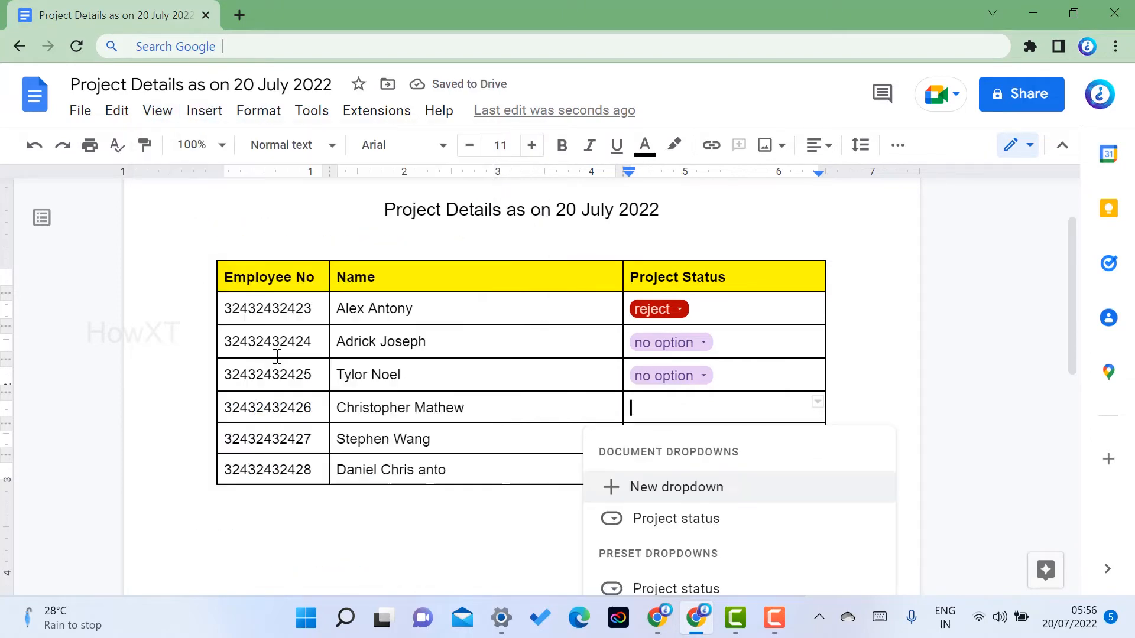
click(675, 520)
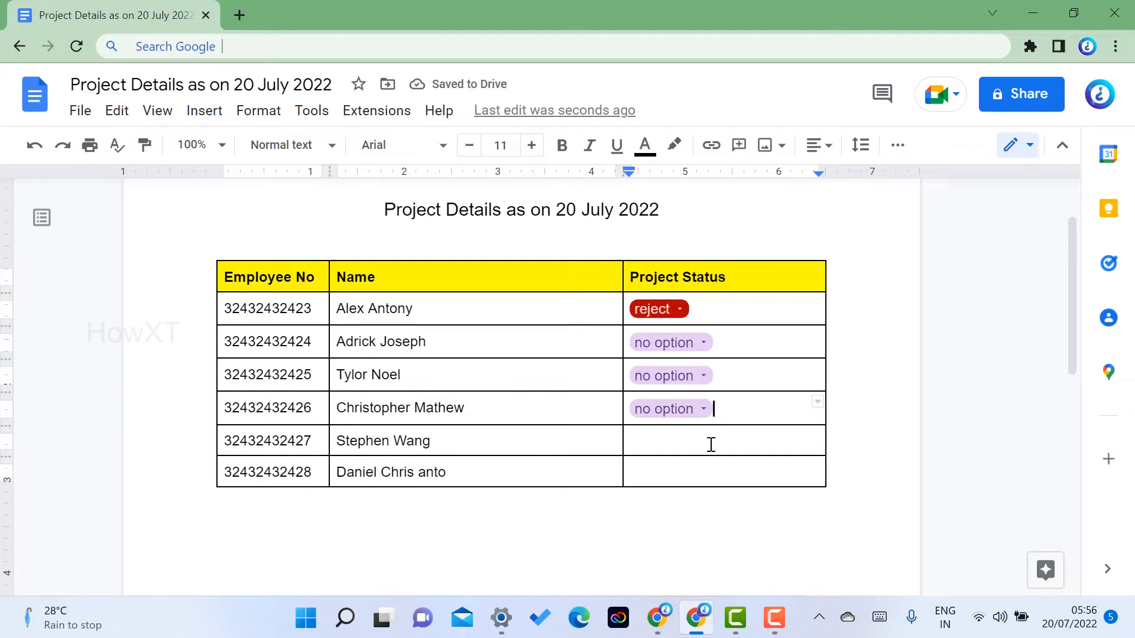
Delete the status dropdowns from the first four employee rows of the Project Status column
click(711, 445)
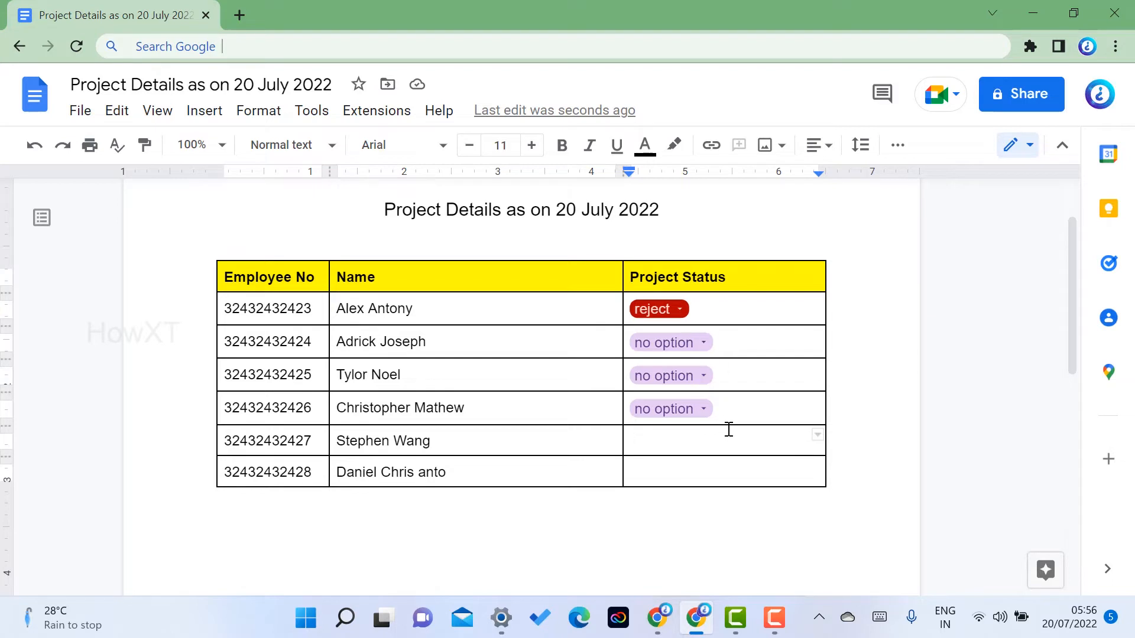
click(710, 407)
click(665, 344)
key(Delete)
click(663, 314)
key(Delete)
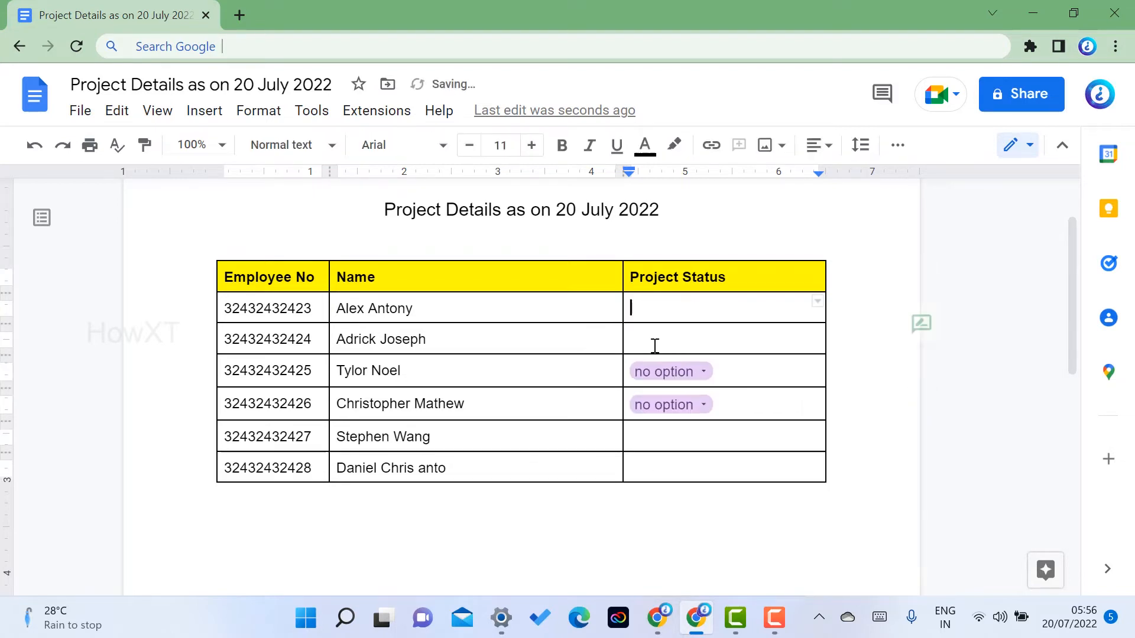
click(651, 372)
key(Delete)
click(650, 403)
key(Delete)
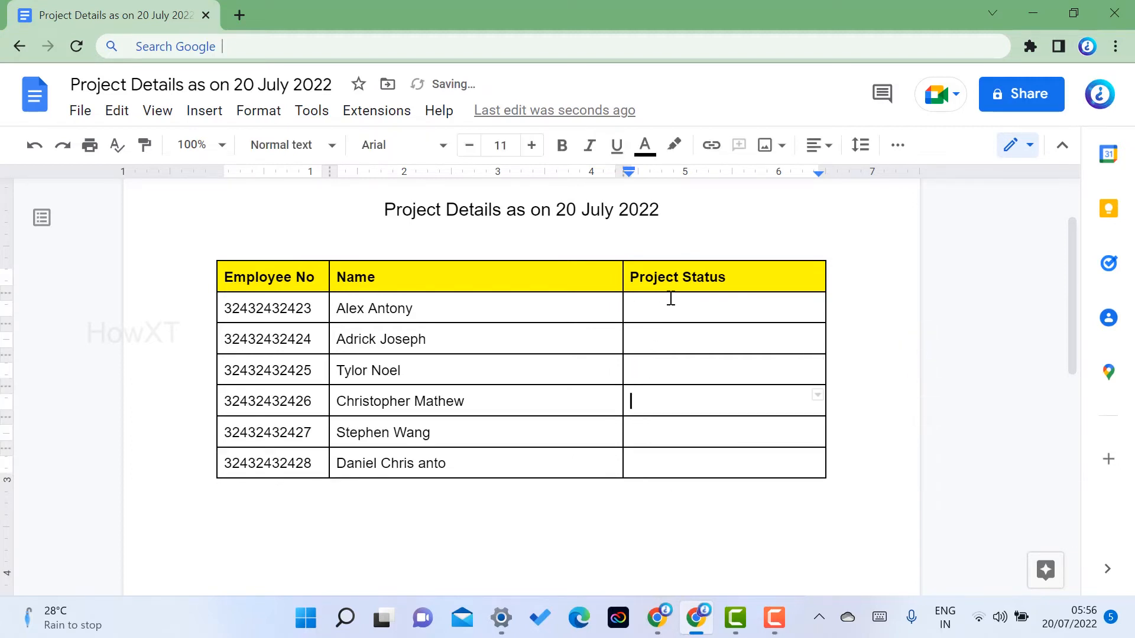
Replace the Project Status column heading with "Student Fees"
click(697, 280)
mouse_move(733, 278)
mouse_down()
mouse_move(619, 278)
mouse_move(725, 277)
mouse_up()
click(696, 284)
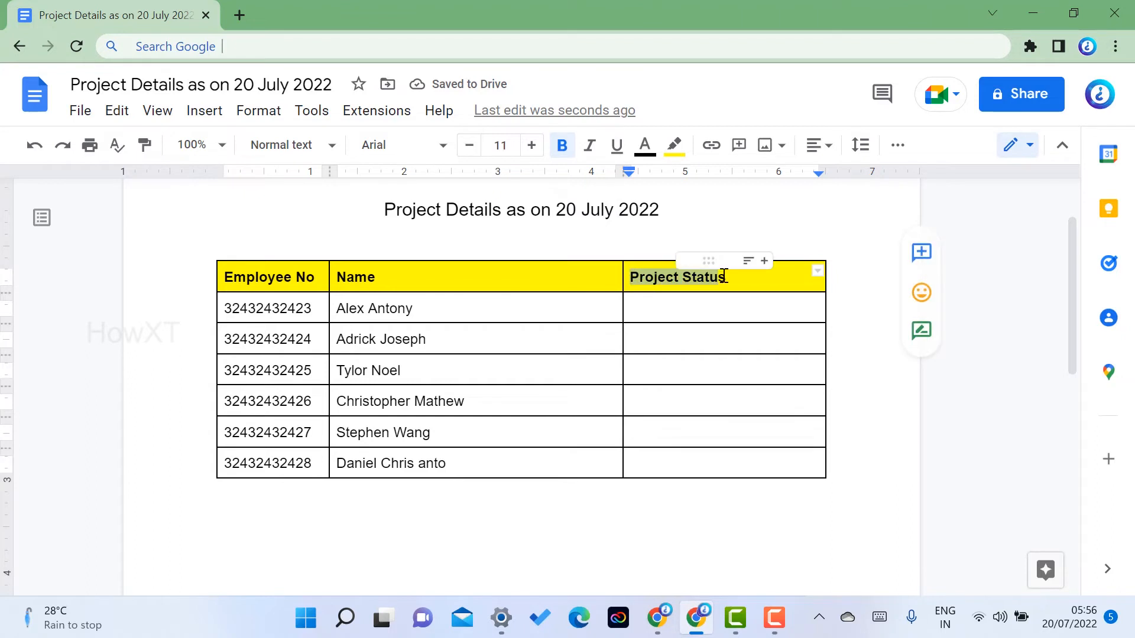
text(Studens)
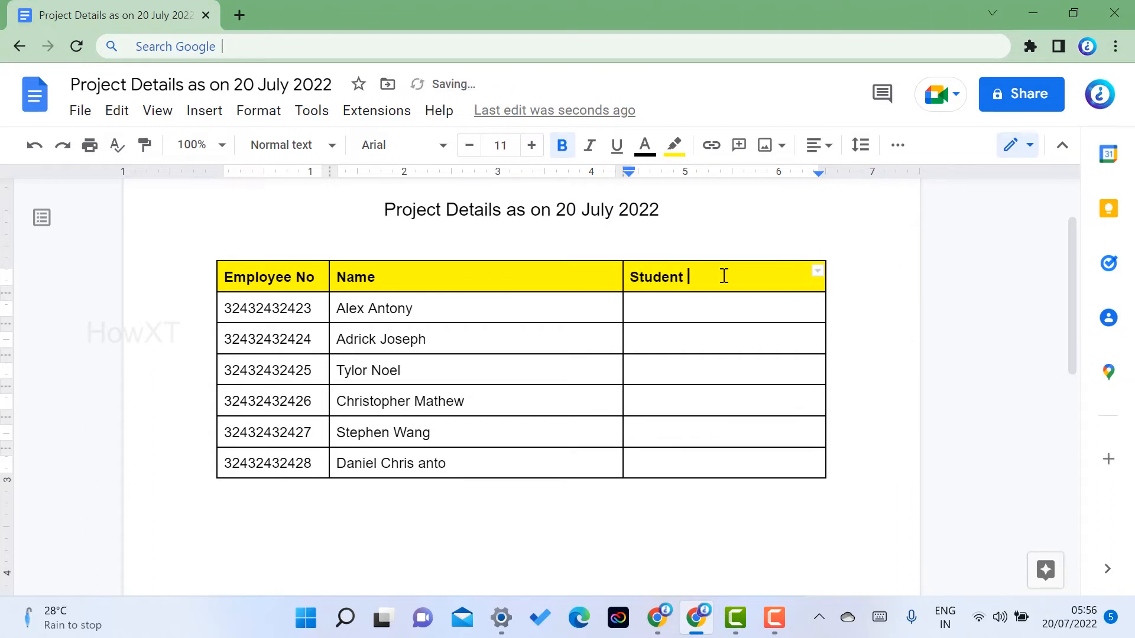
text( Fees)
Start a new dropdown in the first employee row's Student Fees cell and name its template "Fess status"
click(667, 313)
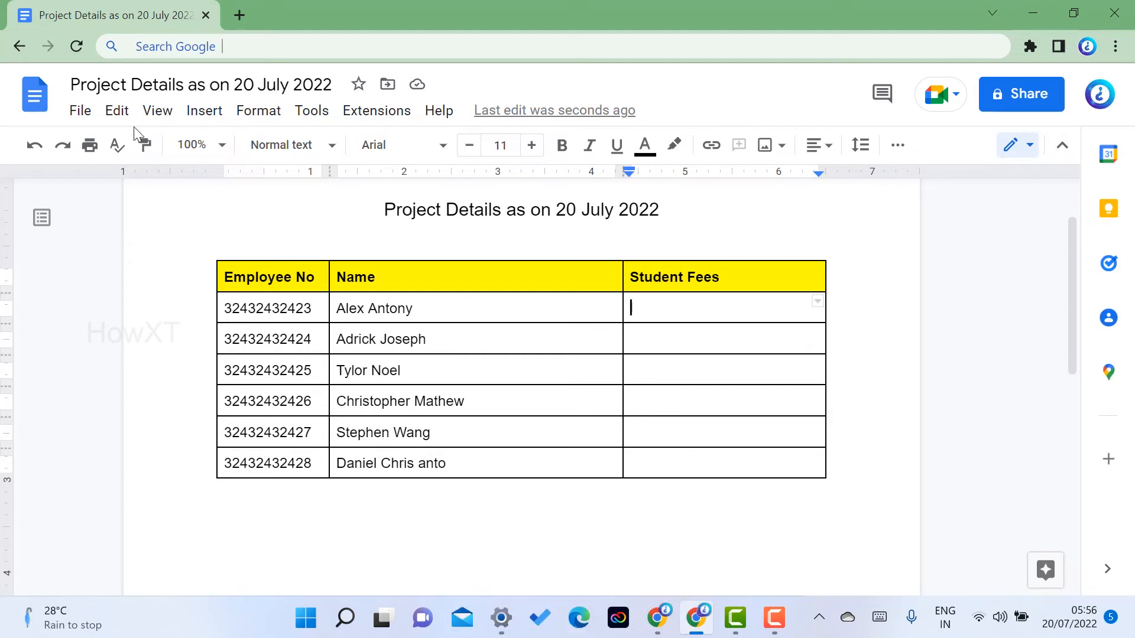
click(201, 110)
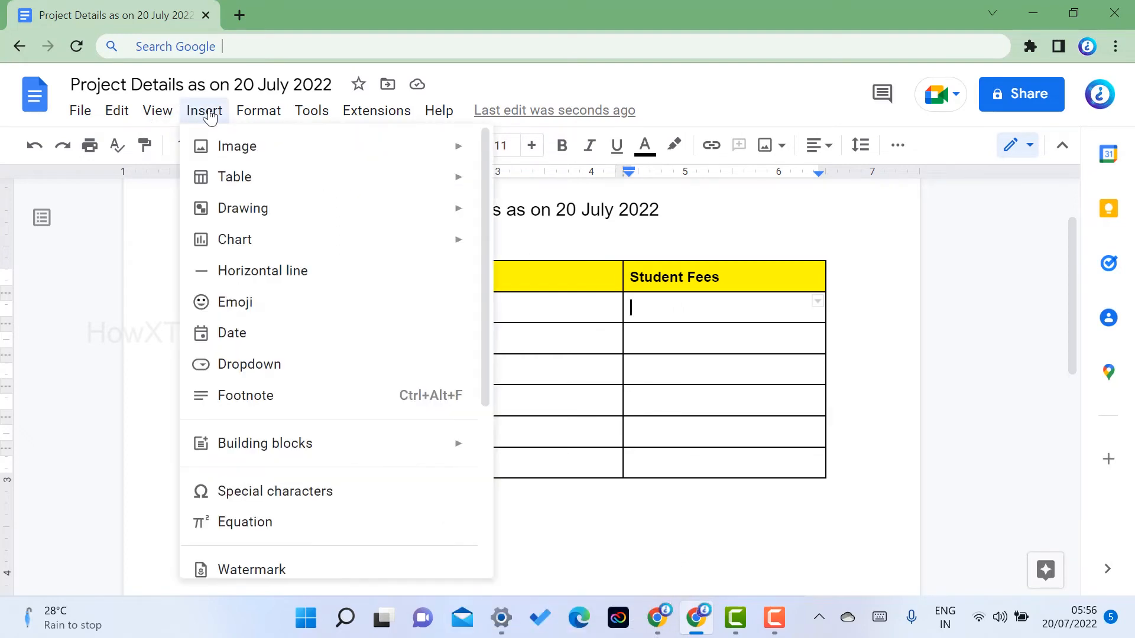
click(247, 367)
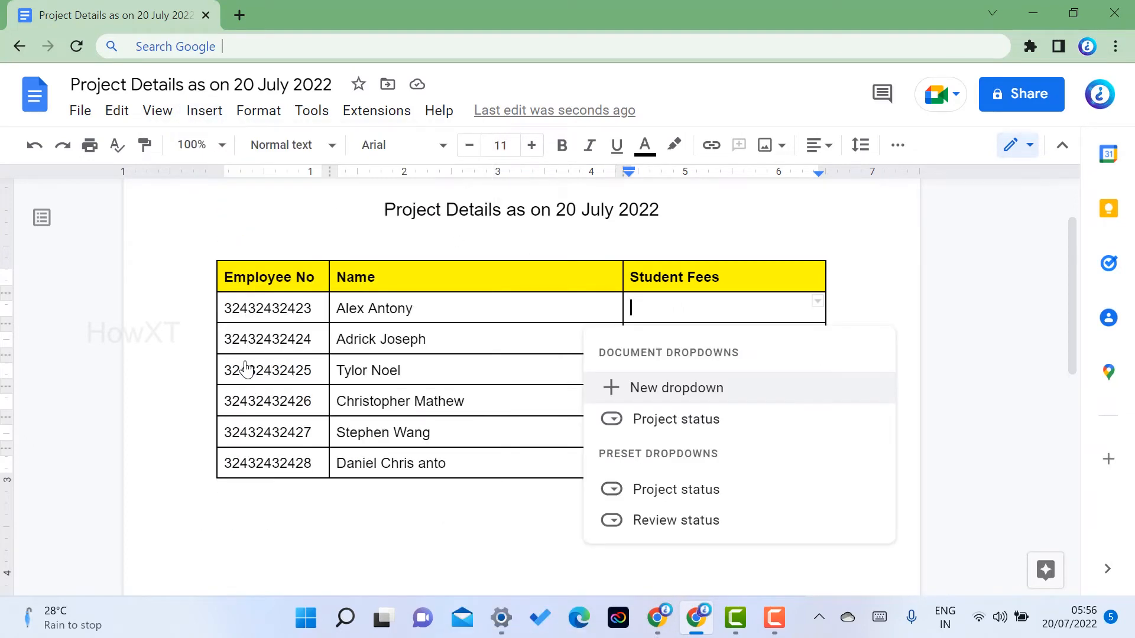
click(642, 394)
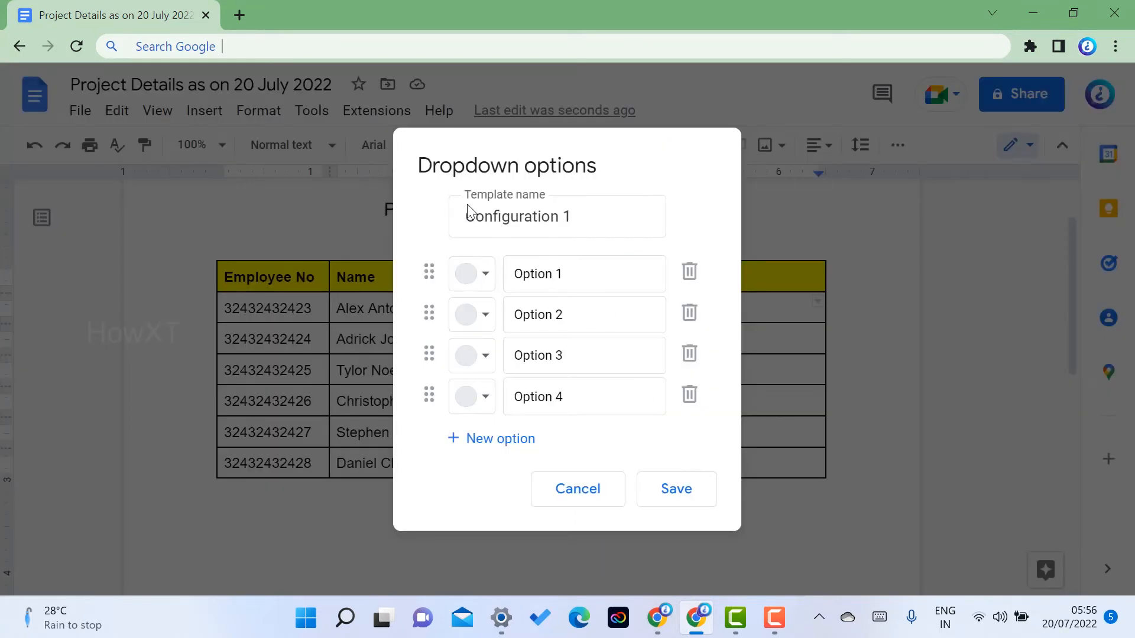
triple_click(574, 214)
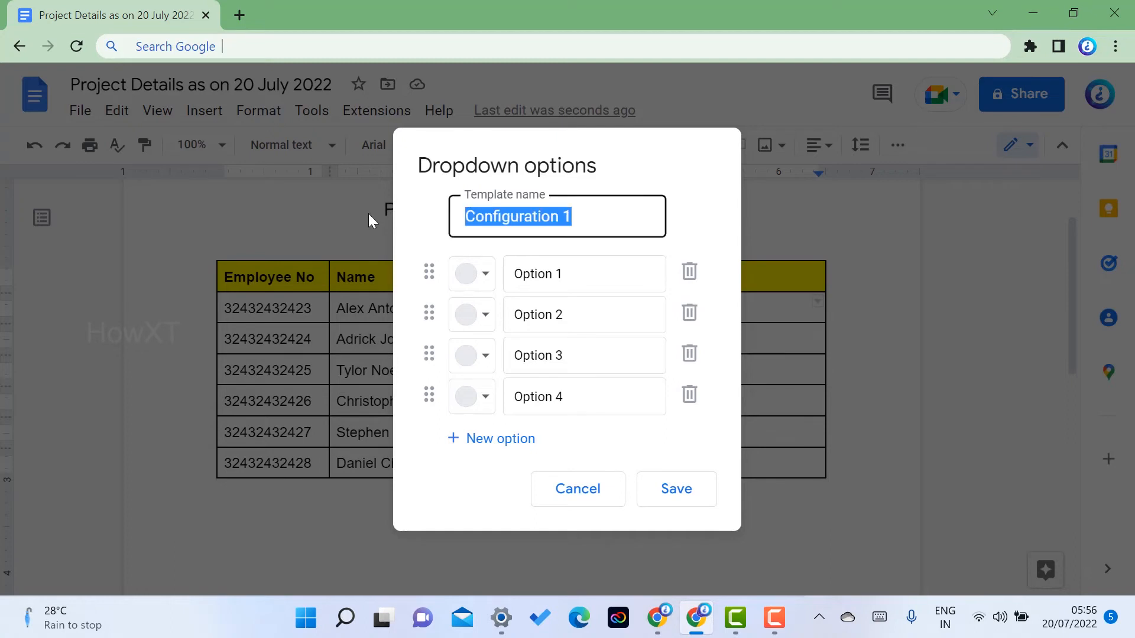
key(BackSpace)
text(Fess)
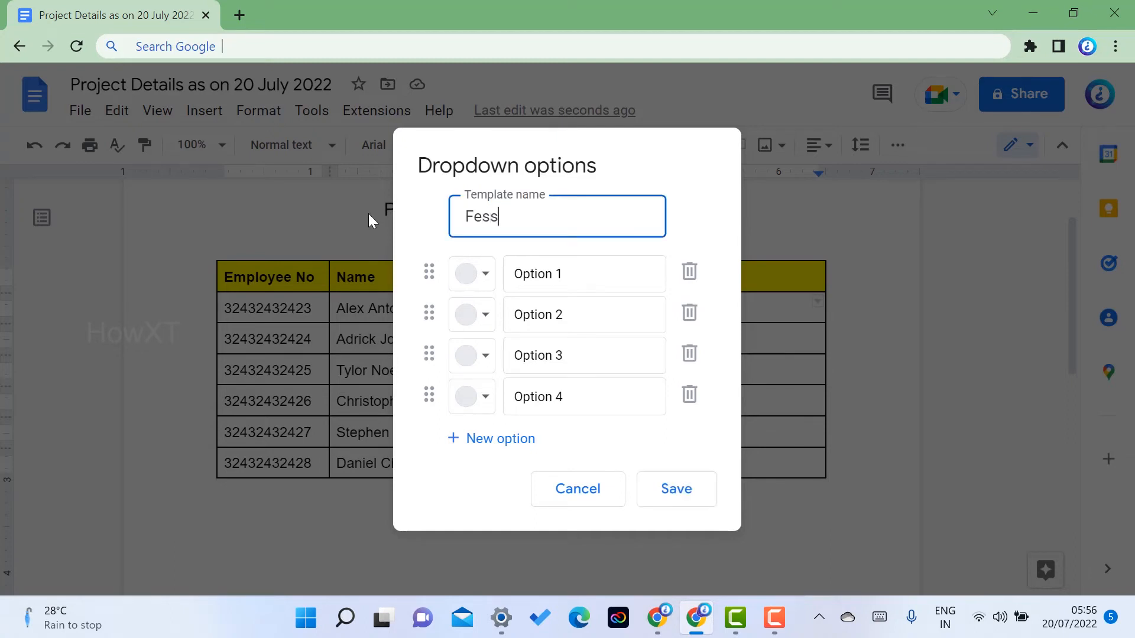
text( status)
Rename the first dropdown option as "Paid" and colour it dark green
click(557, 275)
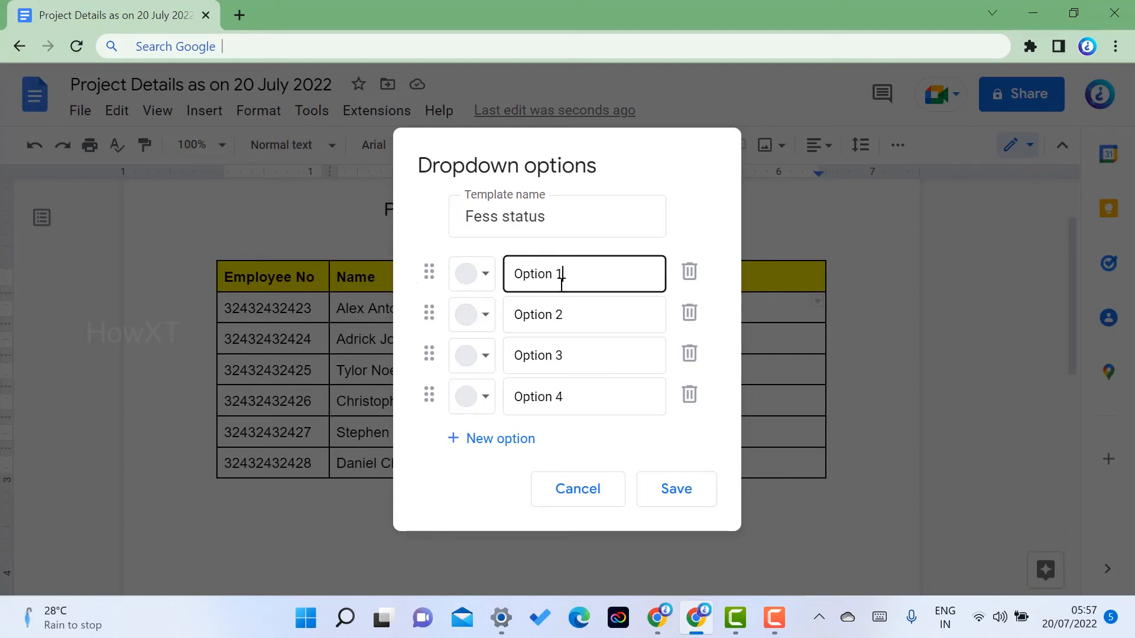
drag(562, 277, 505, 285)
key(BackSpace)
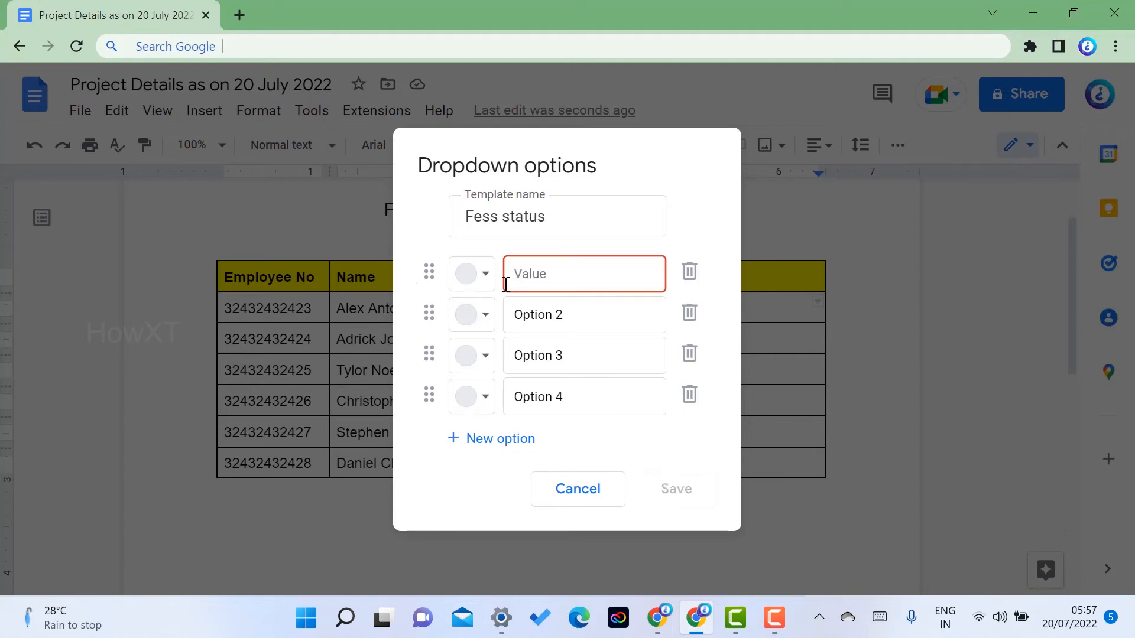
text(Paid)
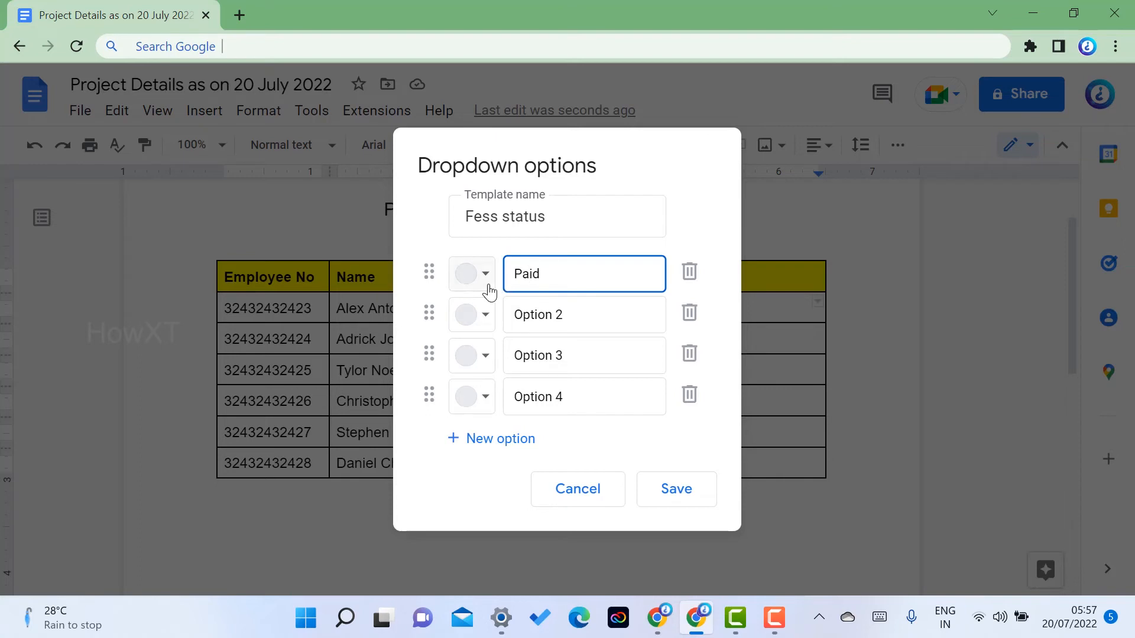
click(485, 277)
click(610, 376)
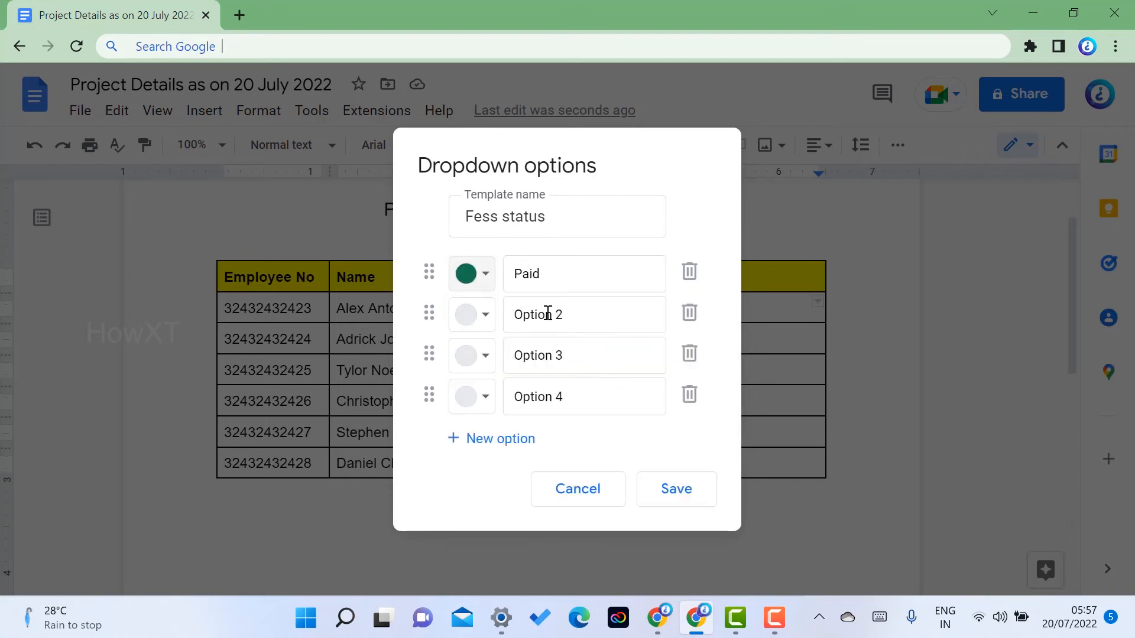
Rename the second dropdown option as "Not Paid" and colour it red
drag(568, 314, 506, 320)
text(Not Paid)
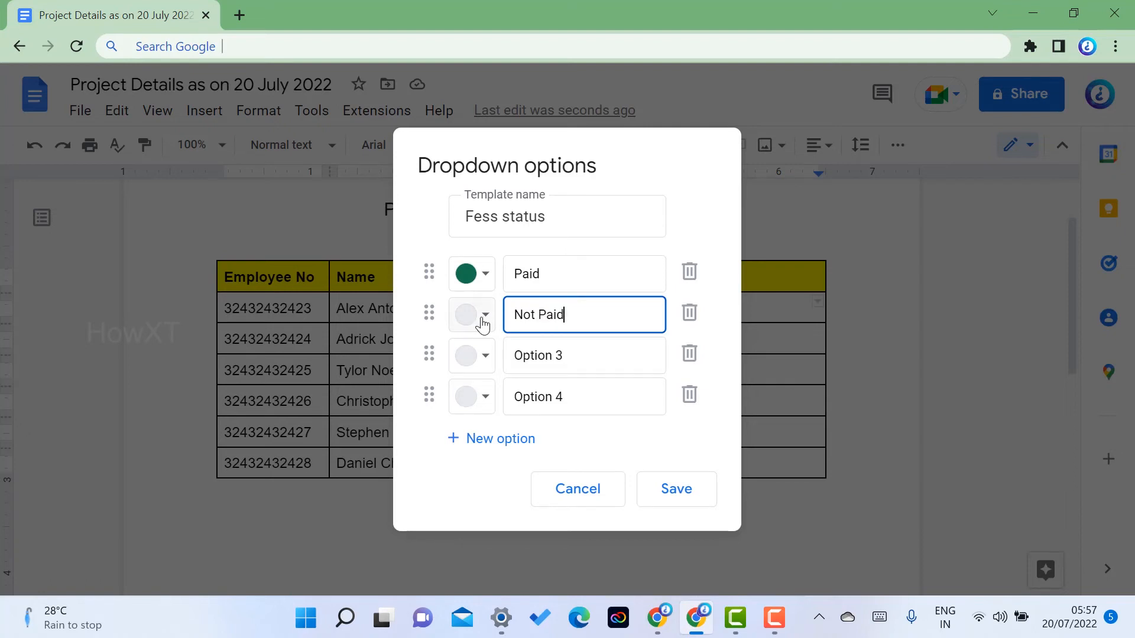
click(481, 319)
click(513, 420)
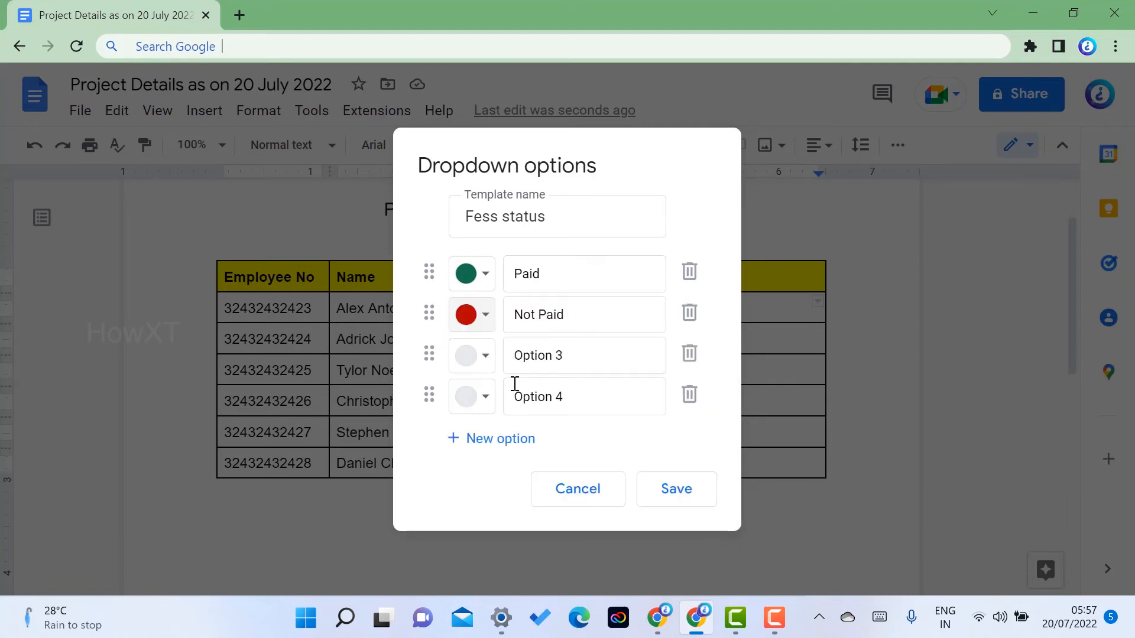
Rename the third dropdown option as "Scholarship" in dark blue and delete the unused fourth option
drag(561, 360, 502, 364)
text(Sc)
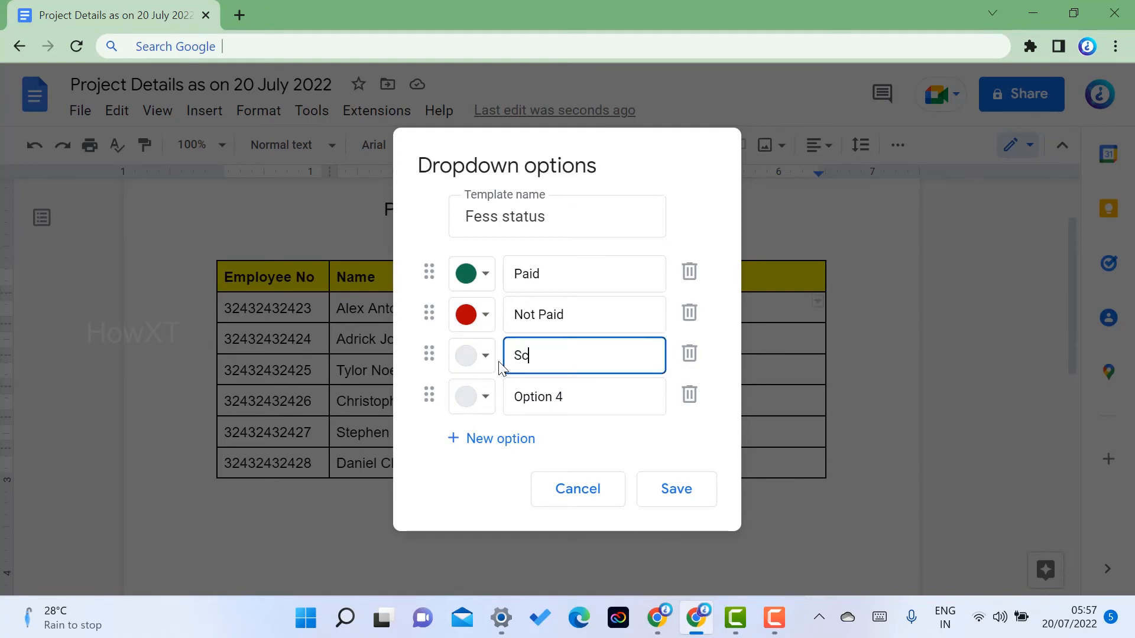
text(holarship)
click(486, 355)
click(640, 171)
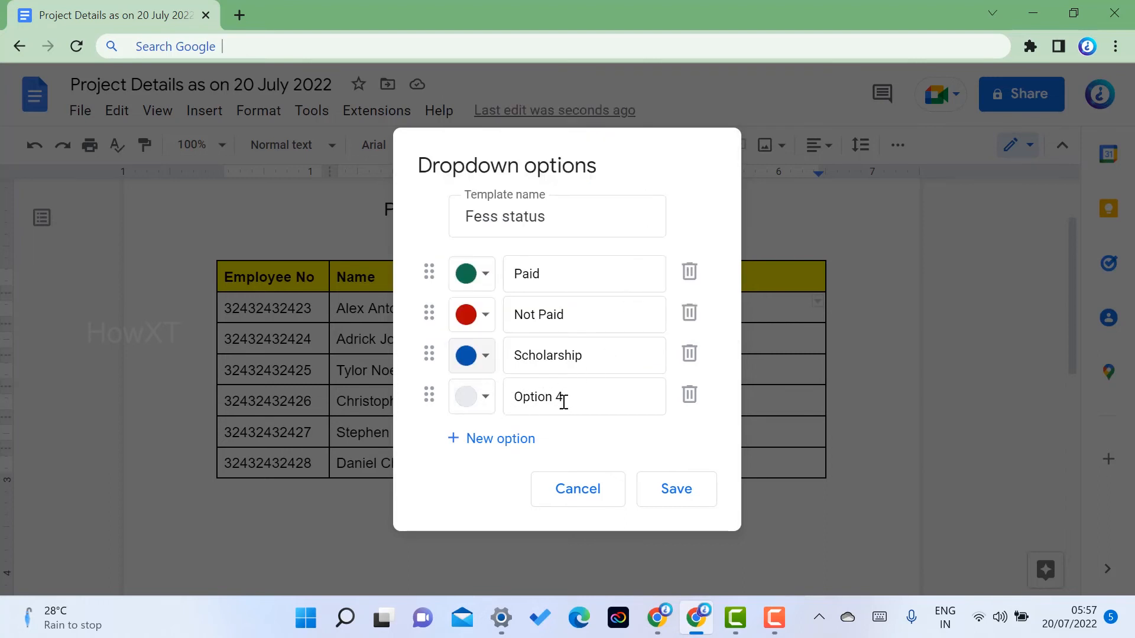
click(689, 395)
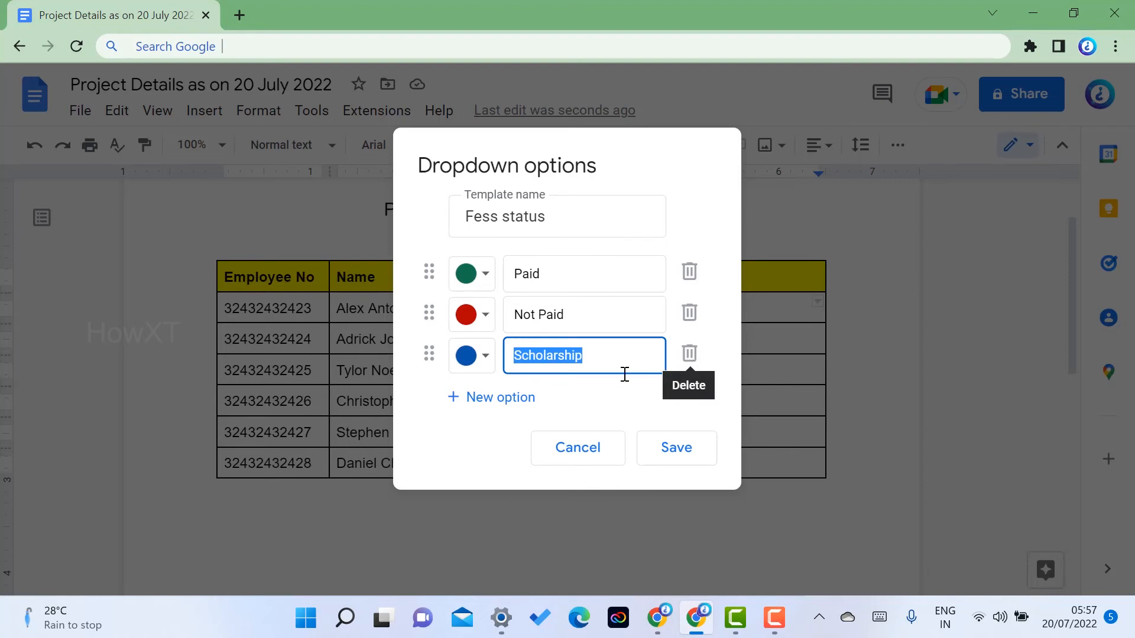
Add two extra options below Scholarship and delete both of them
click(509, 408)
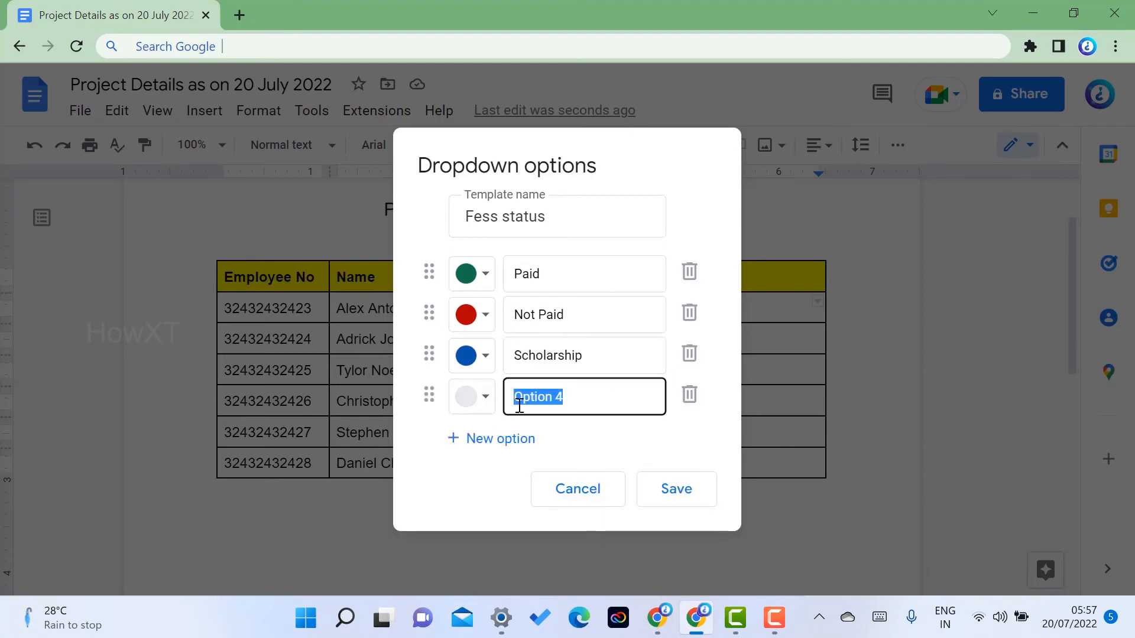
click(480, 444)
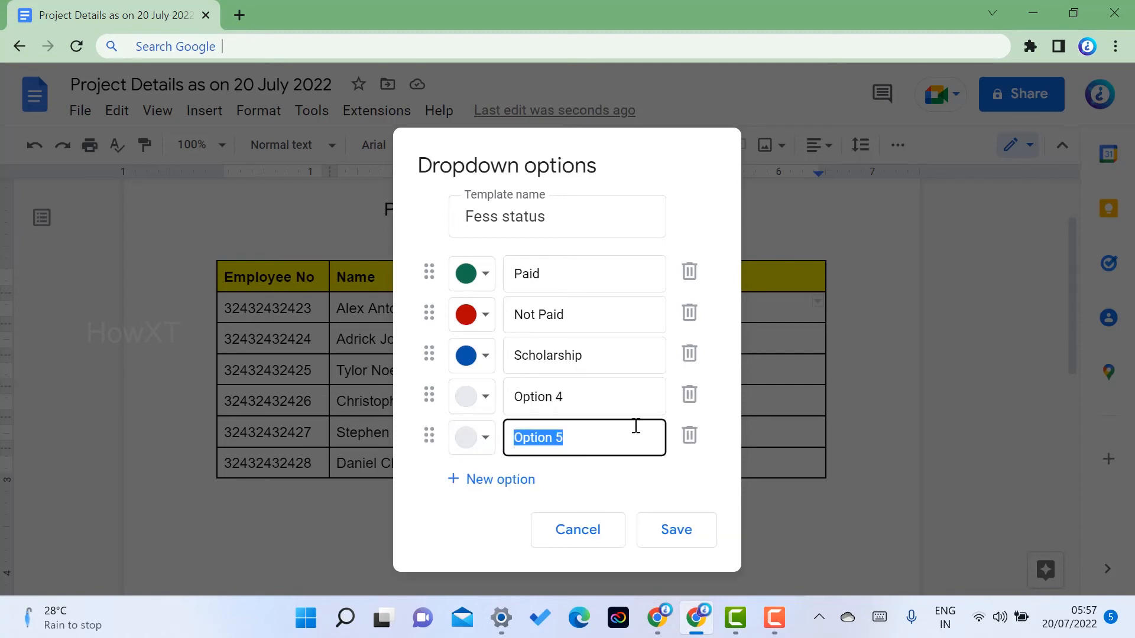
click(687, 435)
click(689, 404)
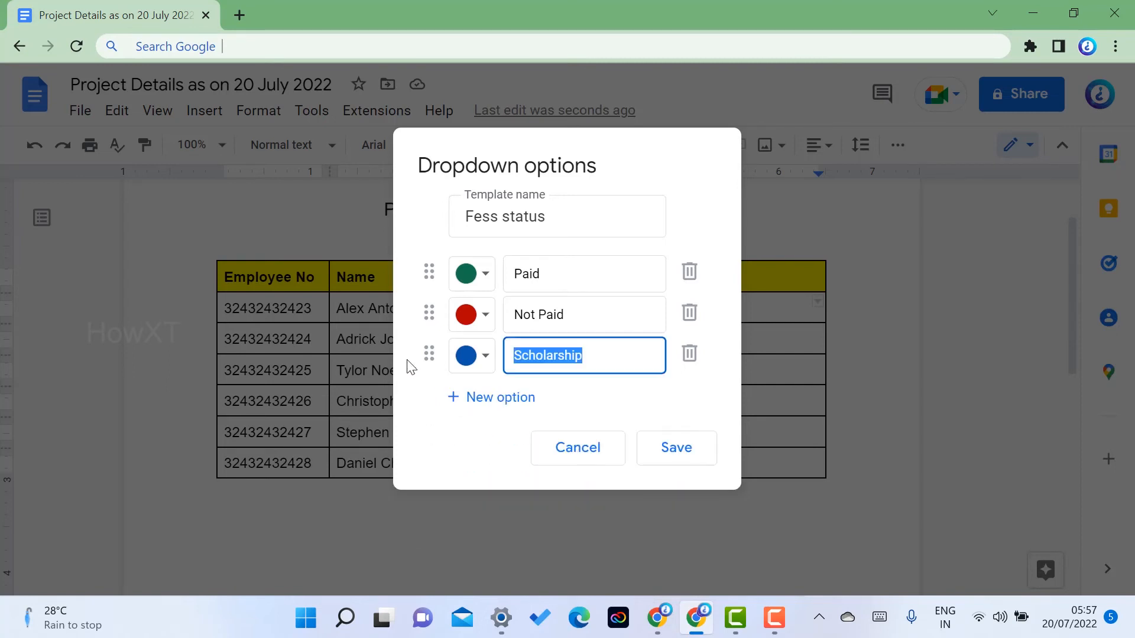
Save the Fess status dropdown and set the first employee row's Student Fees value to Not Paid
click(433, 362)
mouse_move(433, 361)
mouse_down()
mouse_move(428, 299)
mouse_move(428, 377)
mouse_move(431, 362)
mouse_up()
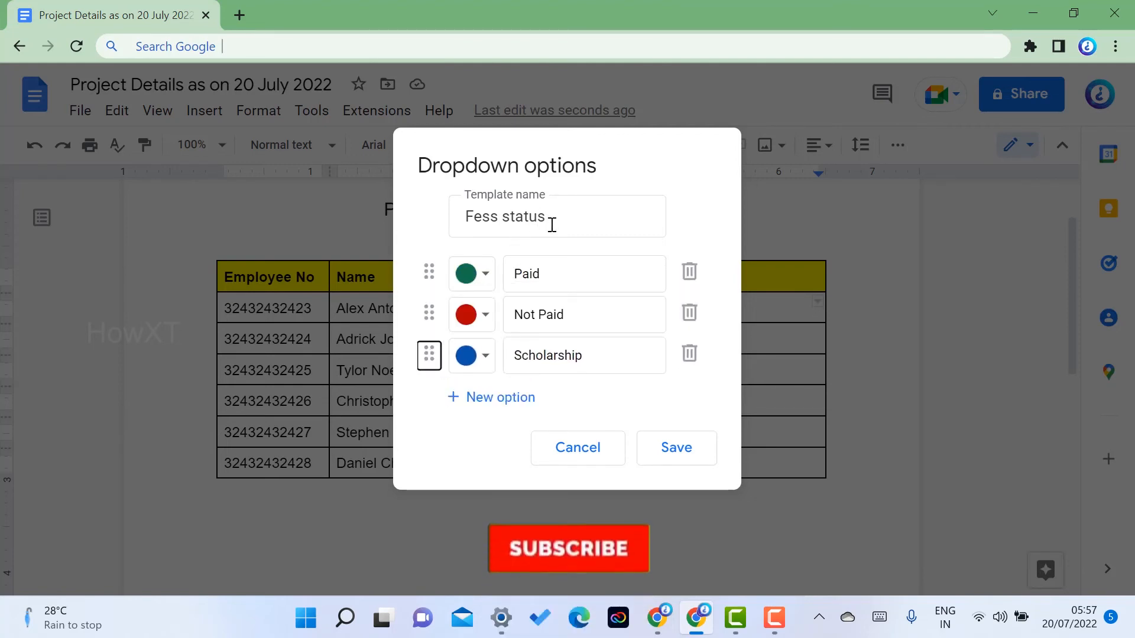
click(674, 451)
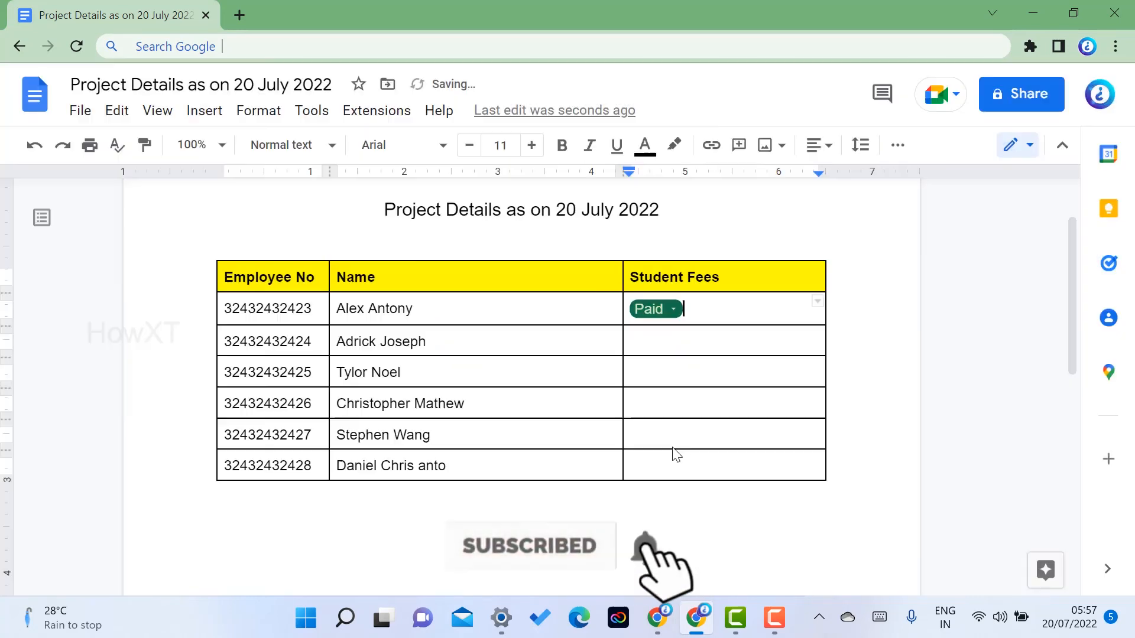
click(676, 312)
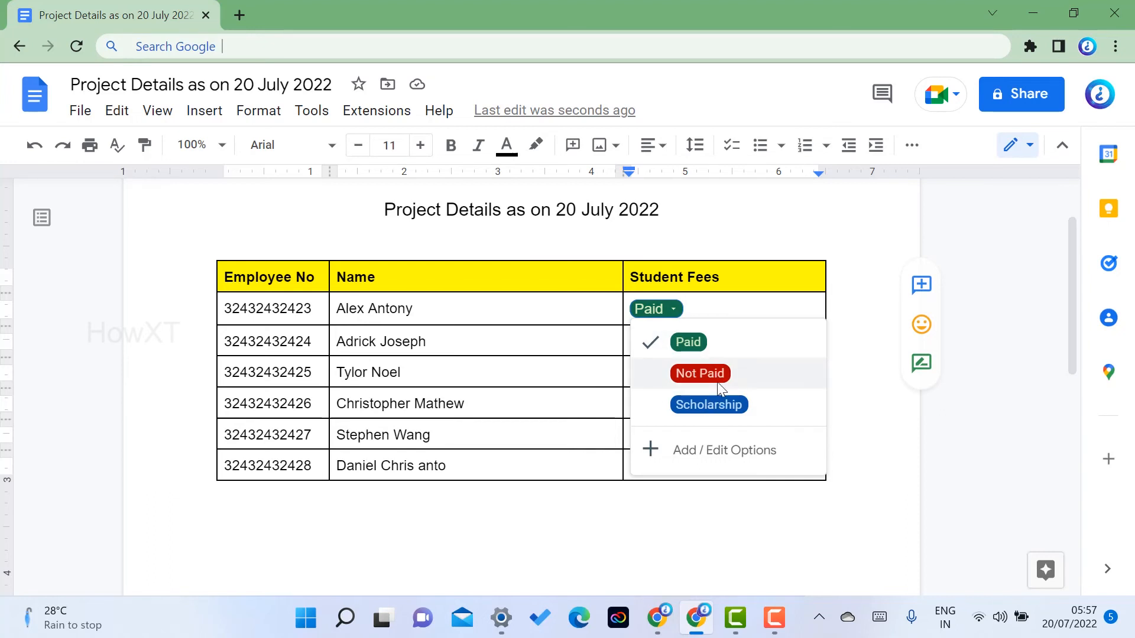
click(700, 374)
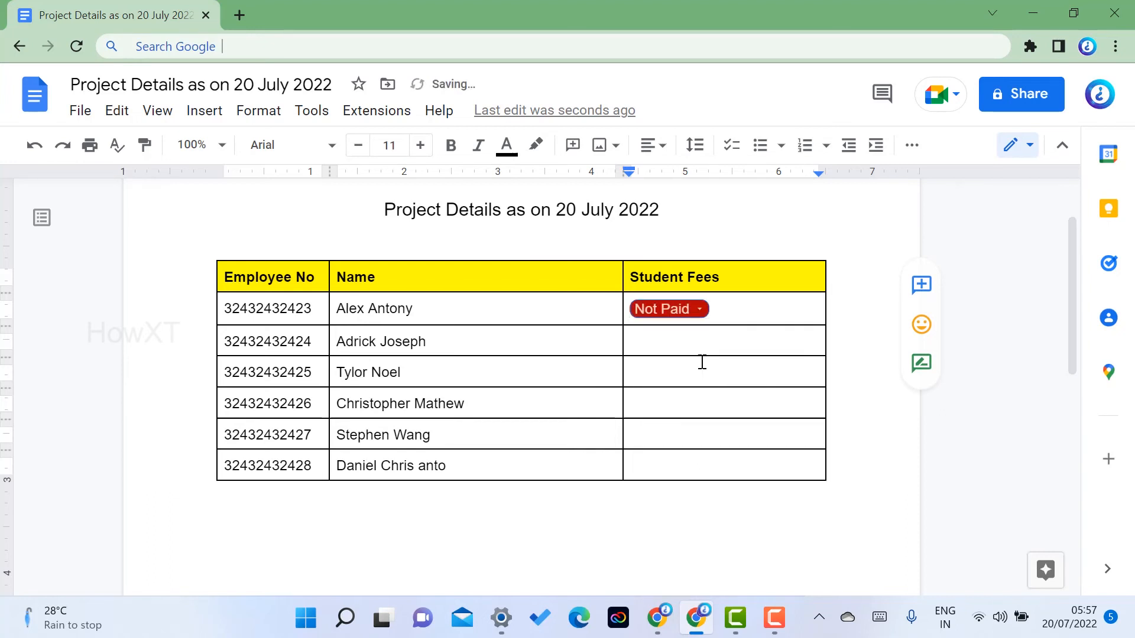
Insert the document's Fess status dropdown in the second employee row's Student Fees cell and view its choices
click(205, 115)
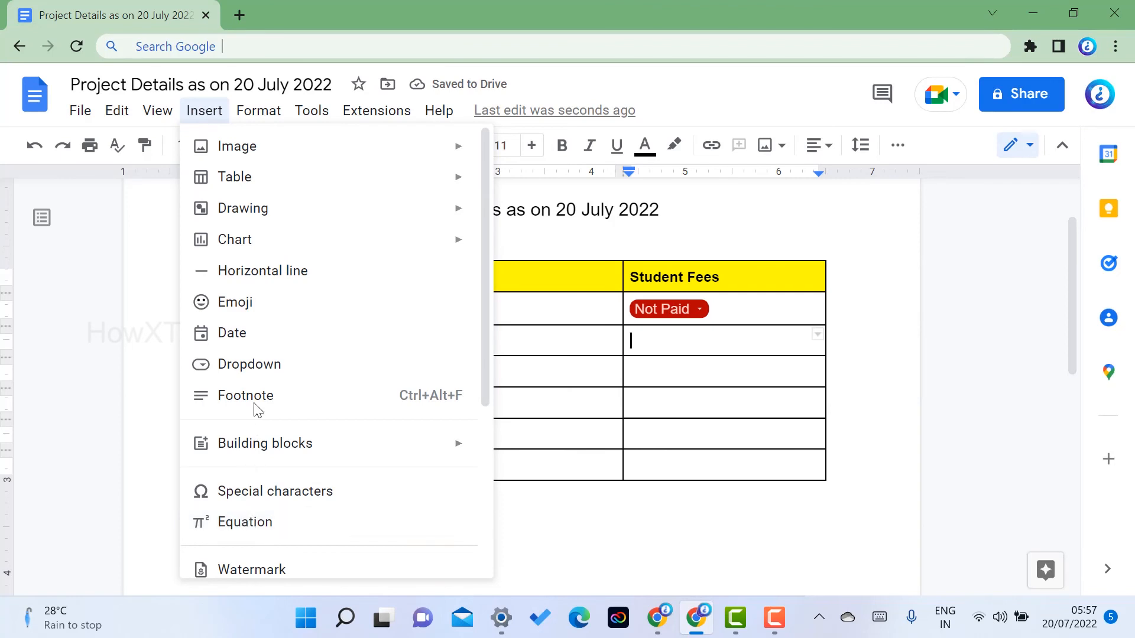
click(254, 364)
mouse_move(660, 463)
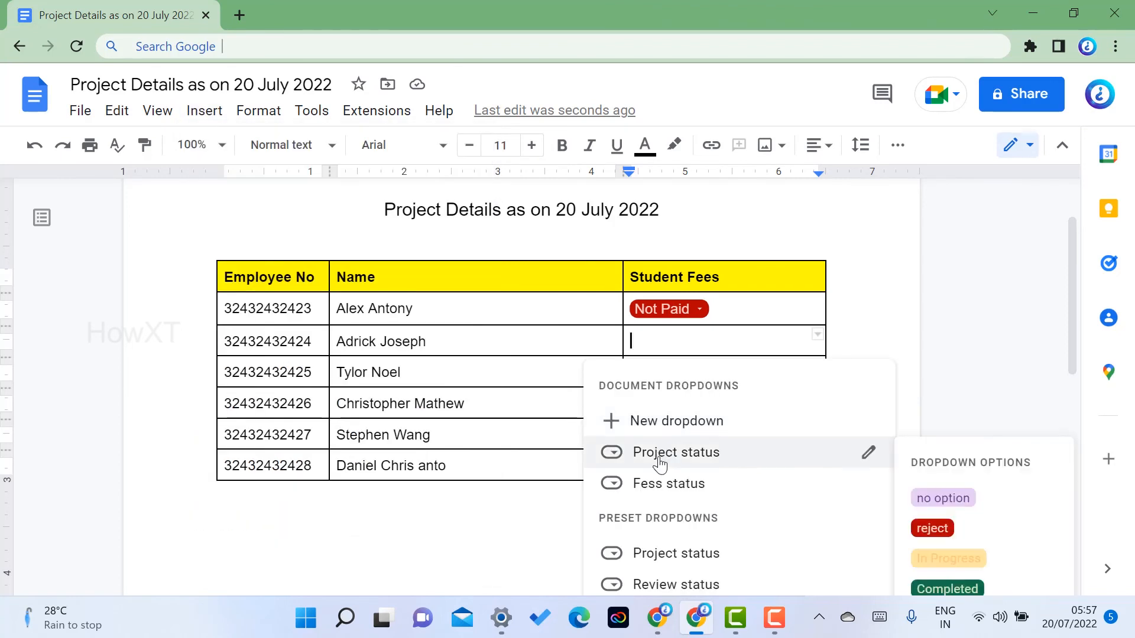
mouse_move(668, 491)
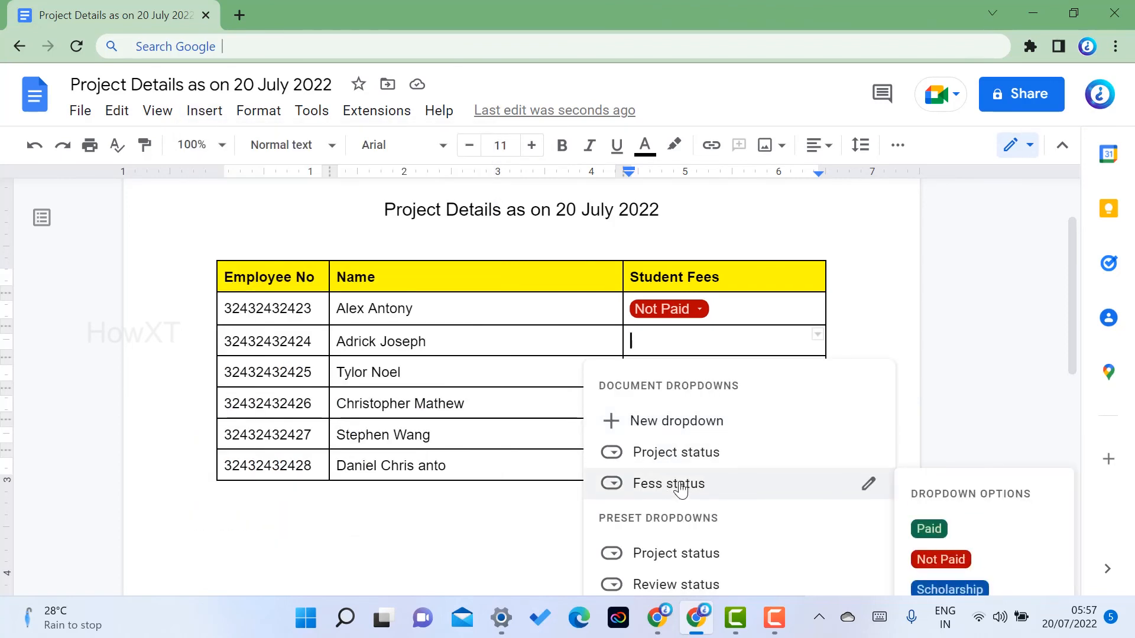
click(681, 487)
click(675, 347)
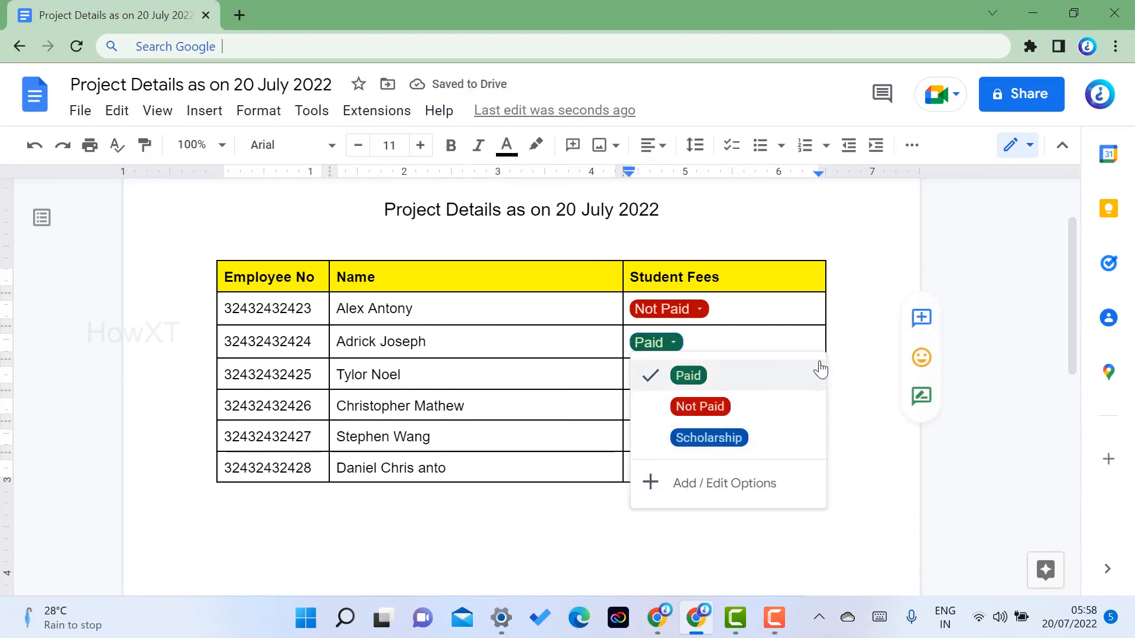
click(870, 452)
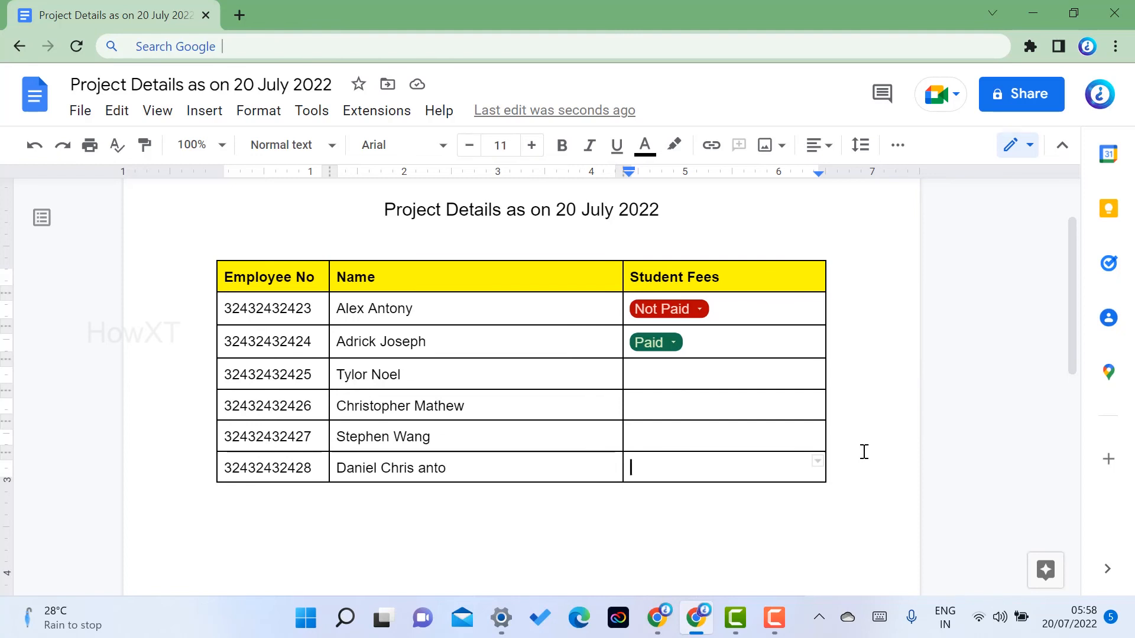
Try to insert the Fess status dropdown into the last four employee rows' Student Fees cells at once
drag(637, 365, 660, 478)
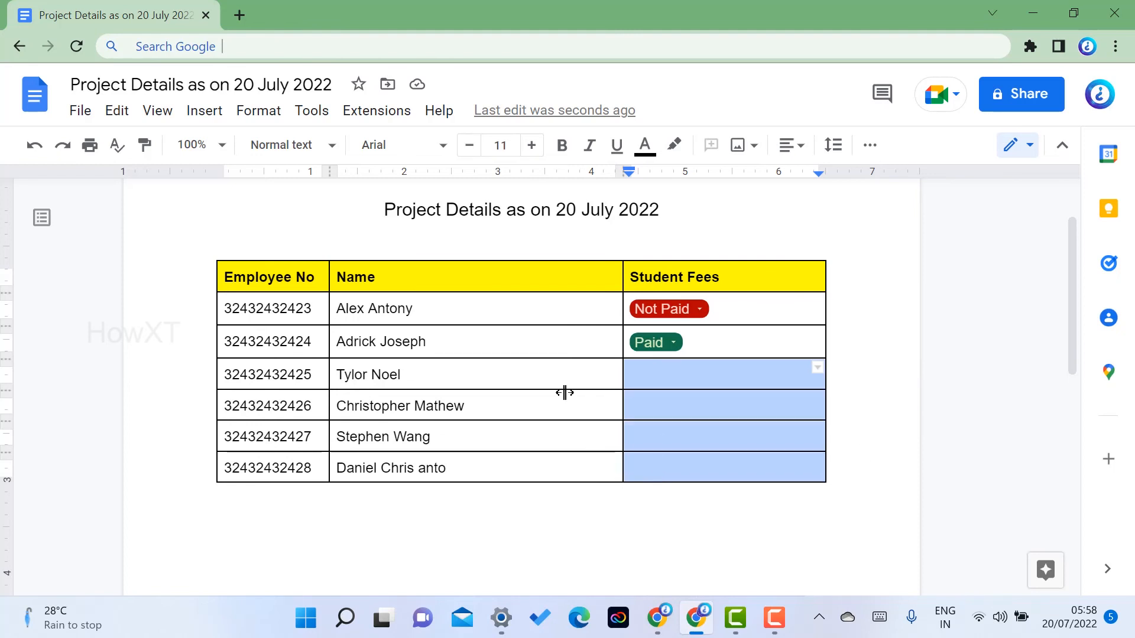
click(216, 119)
click(250, 368)
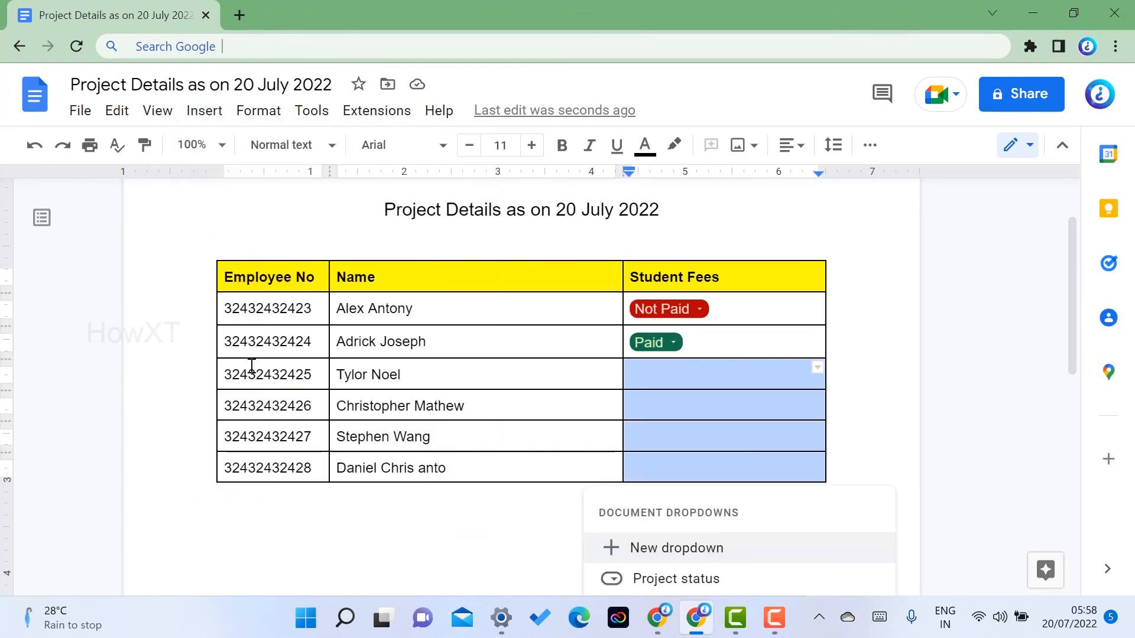
scroll(671, 575, down, 3)
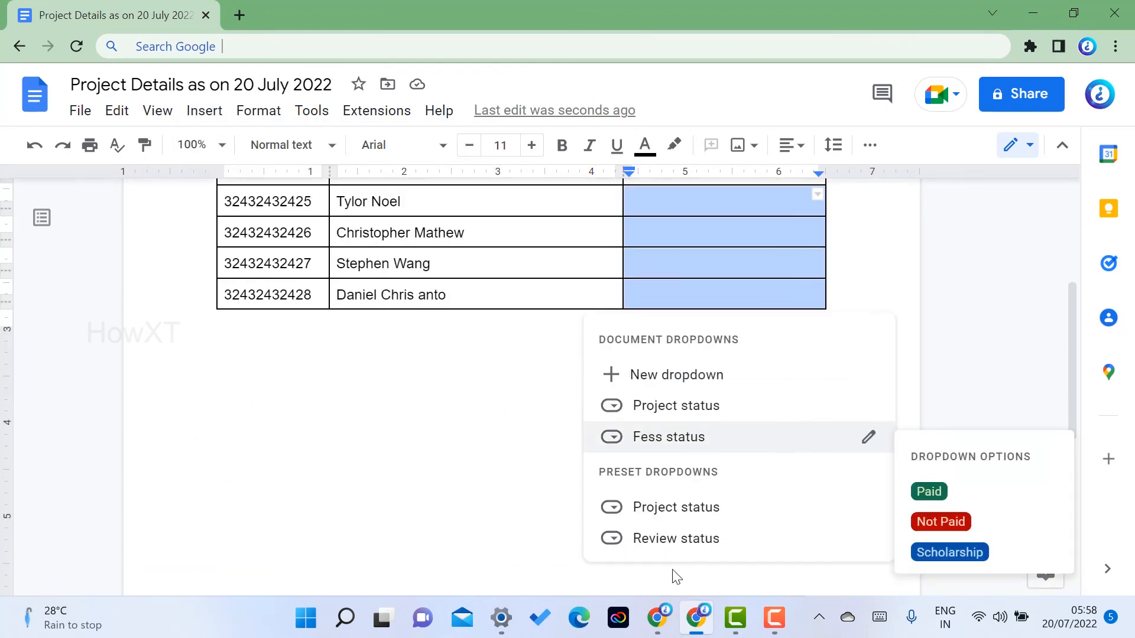
click(667, 433)
scroll(577, 328, up, 2)
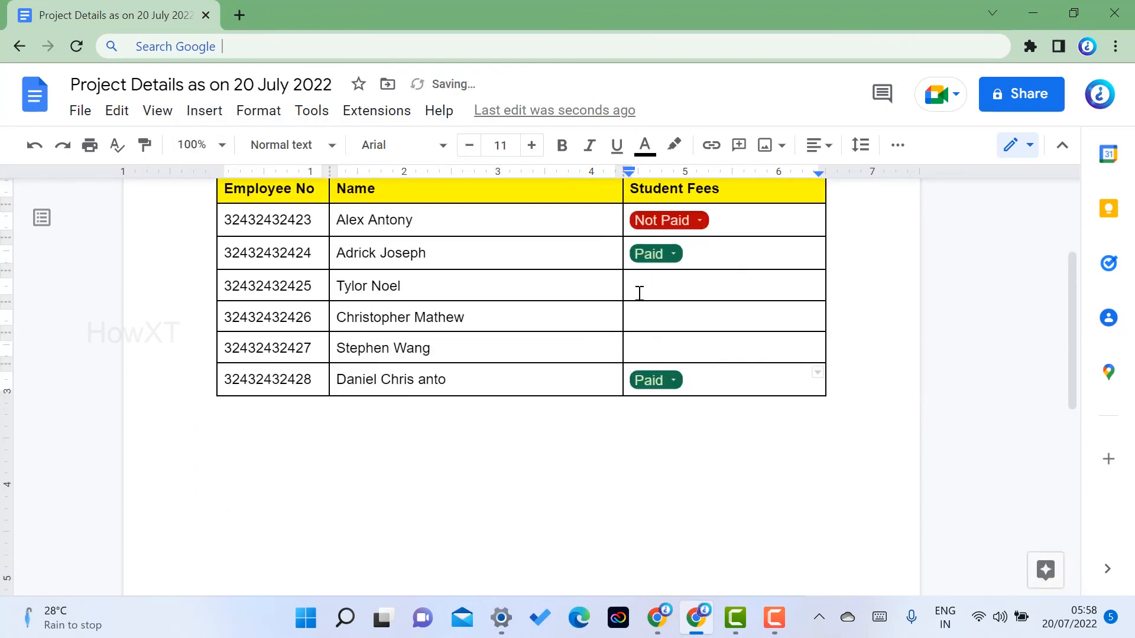
Set the last employee row's Student Fees dropdown to Scholarship
click(661, 383)
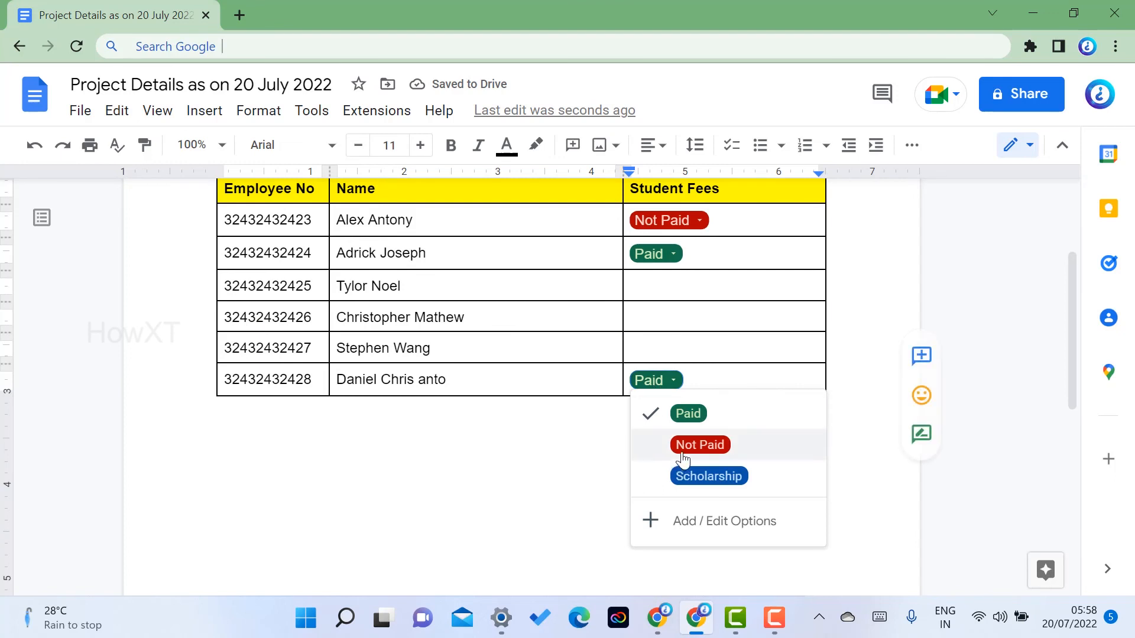
click(683, 459)
click(669, 384)
click(686, 475)
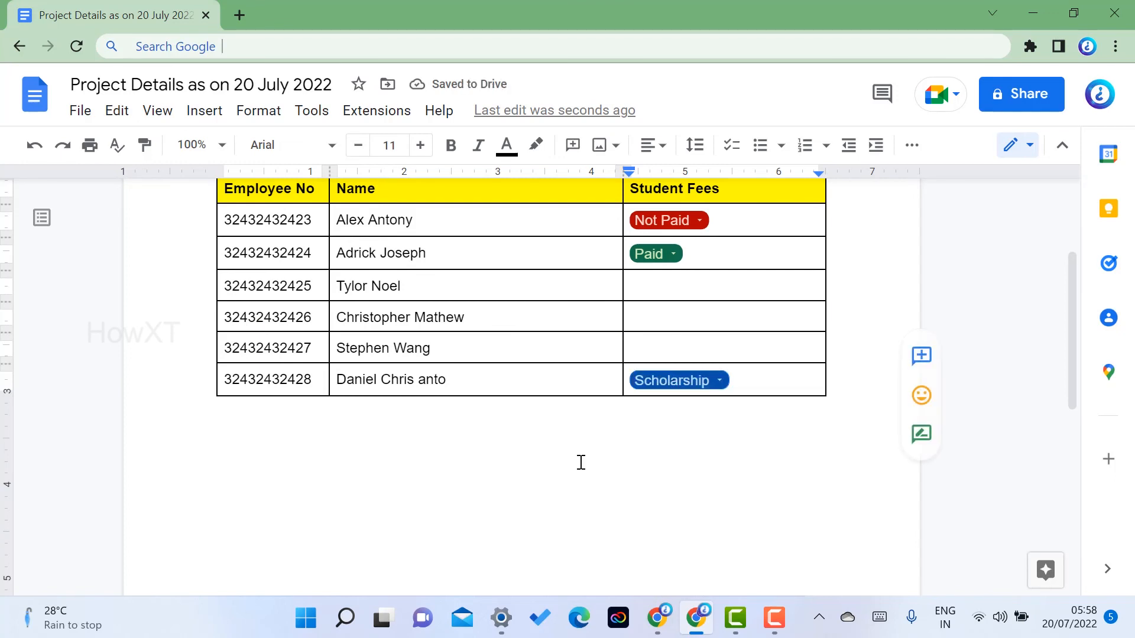
scroll(581, 462, up, 3)
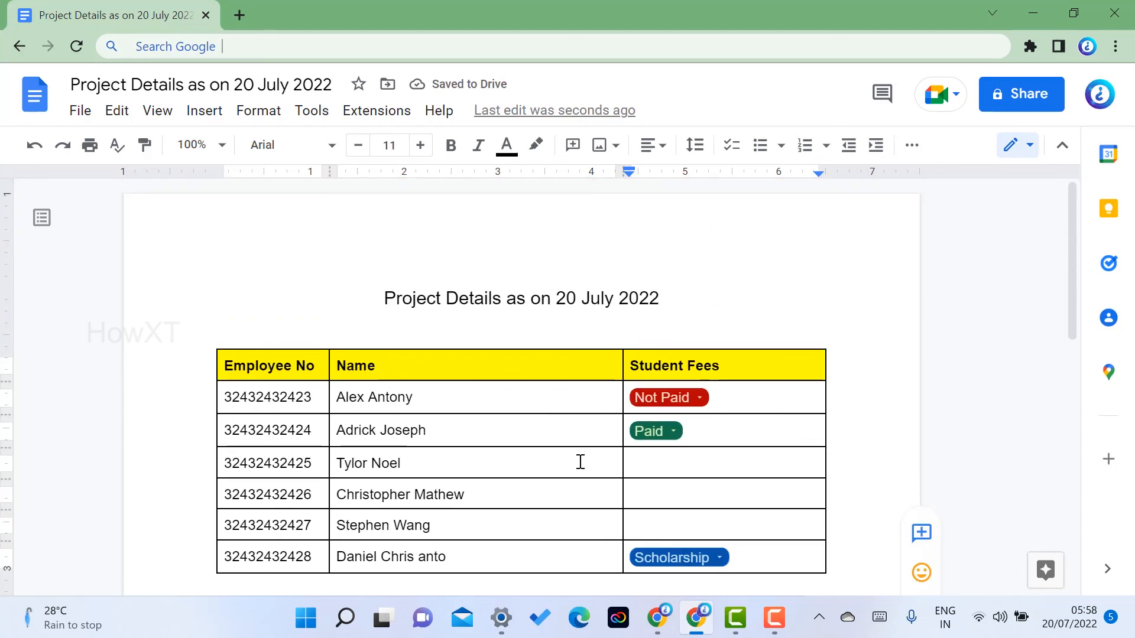